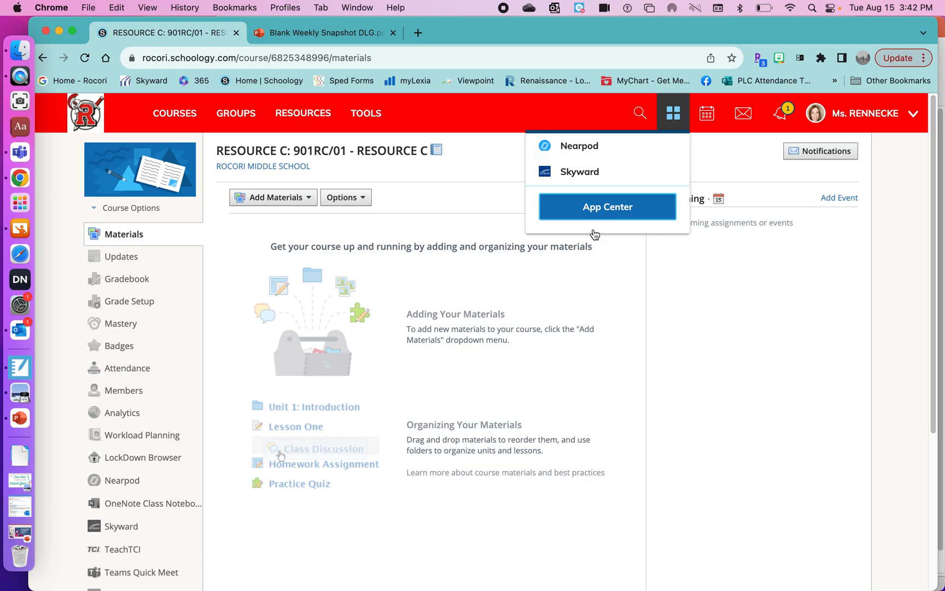
Step: Install the OneDrive Resource App from the App Center and agree to its data-sharing consent
{"action": "left_click", "coordinate": [594, 212]}
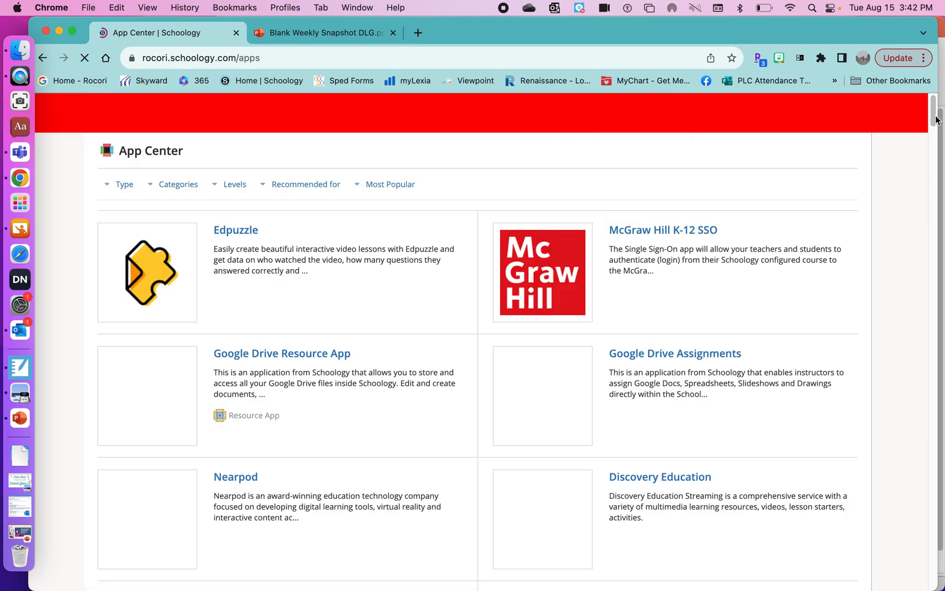
{"action": "scroll", "coordinate": [937, 121], "scroll_direction": "down", "scroll_amount": 10}
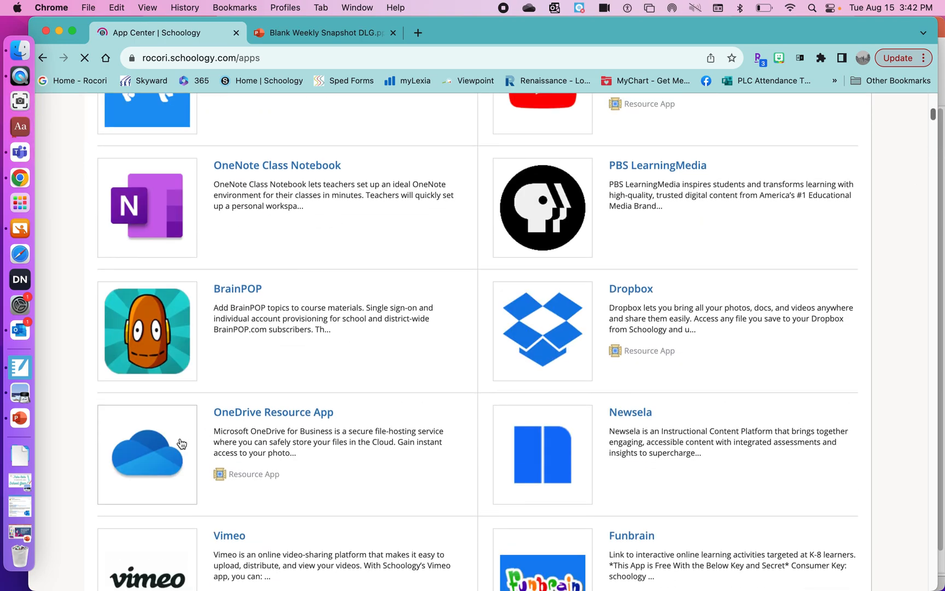
{"action": "left_click", "coordinate": [257, 475]}
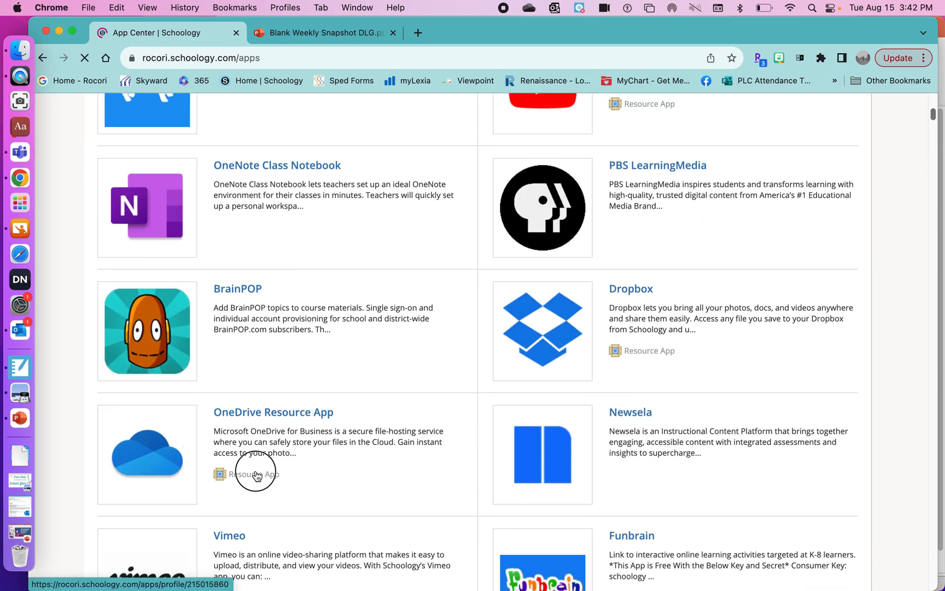
{"action": "left_click", "coordinate": [241, 416]}
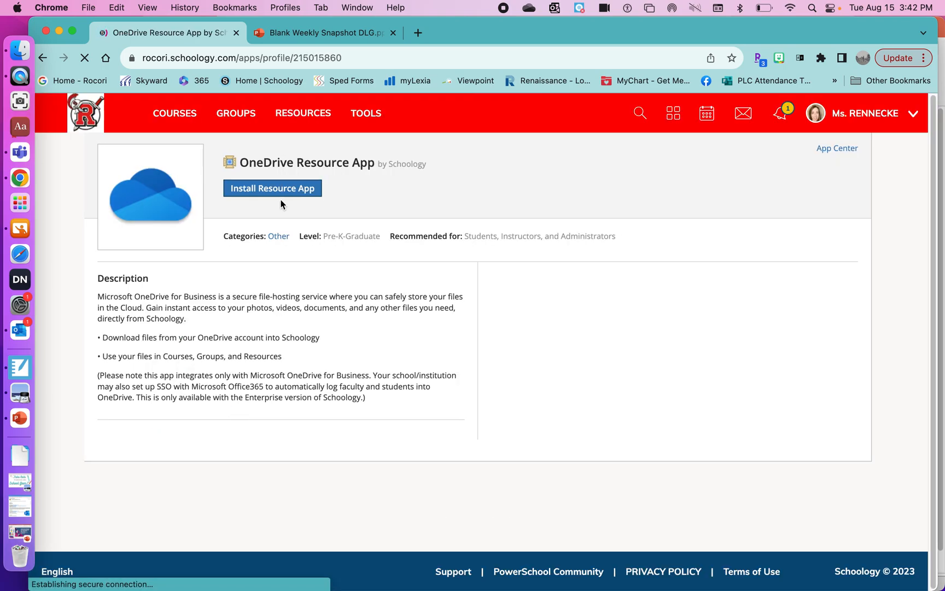
{"action": "left_click", "coordinate": [270, 189]}
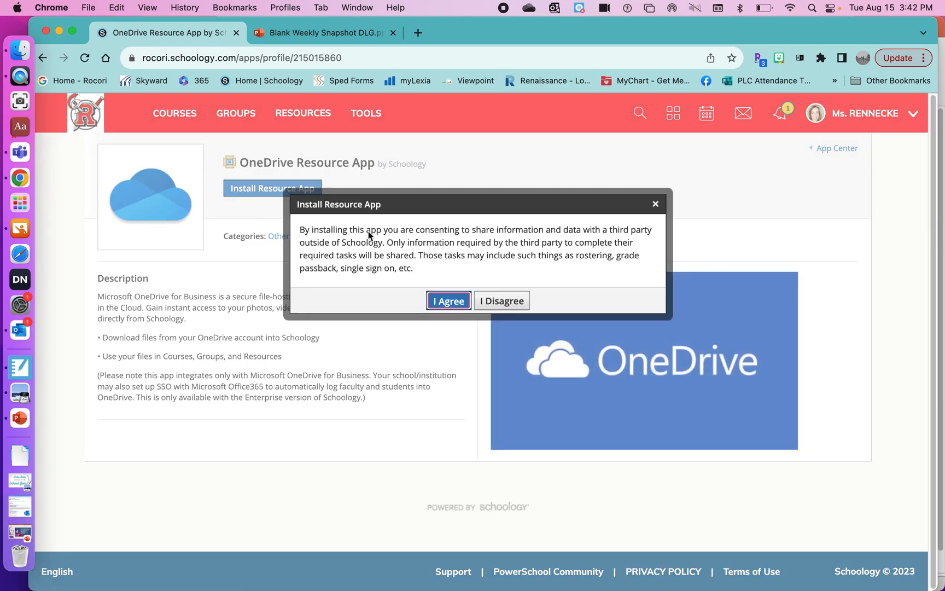
{"action": "left_click", "coordinate": [438, 303]}
{"action": "left_click", "coordinate": [454, 298]}
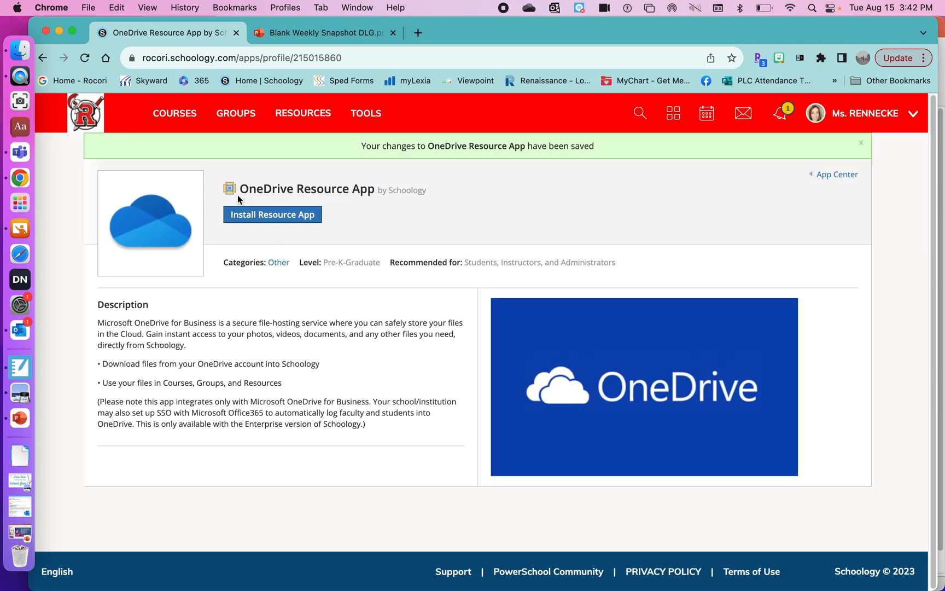
Step: Open the OneDrive Resource App among the installed resource apps to view its folders
{"action": "left_click", "coordinate": [301, 118]}
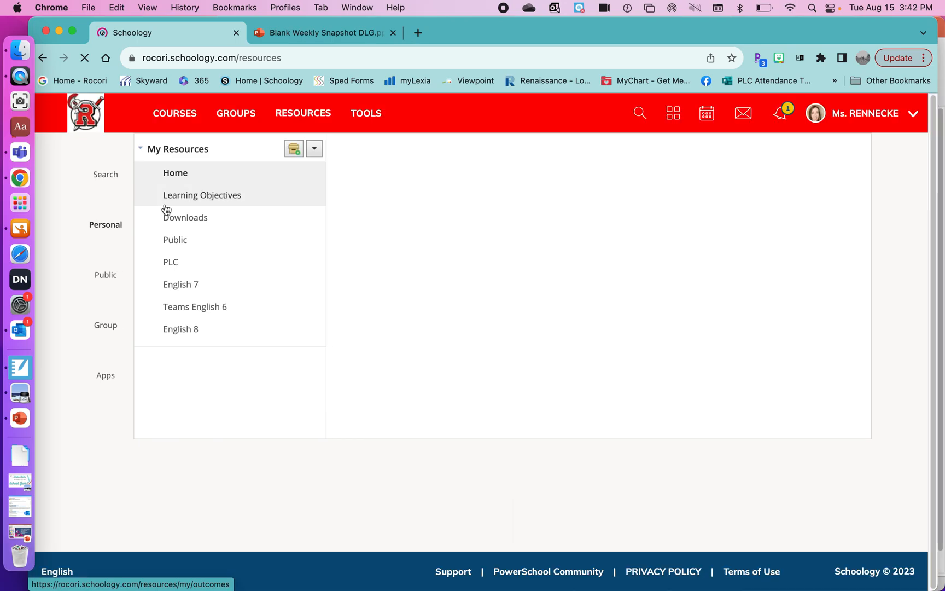
{"action": "left_click", "coordinate": [109, 361]}
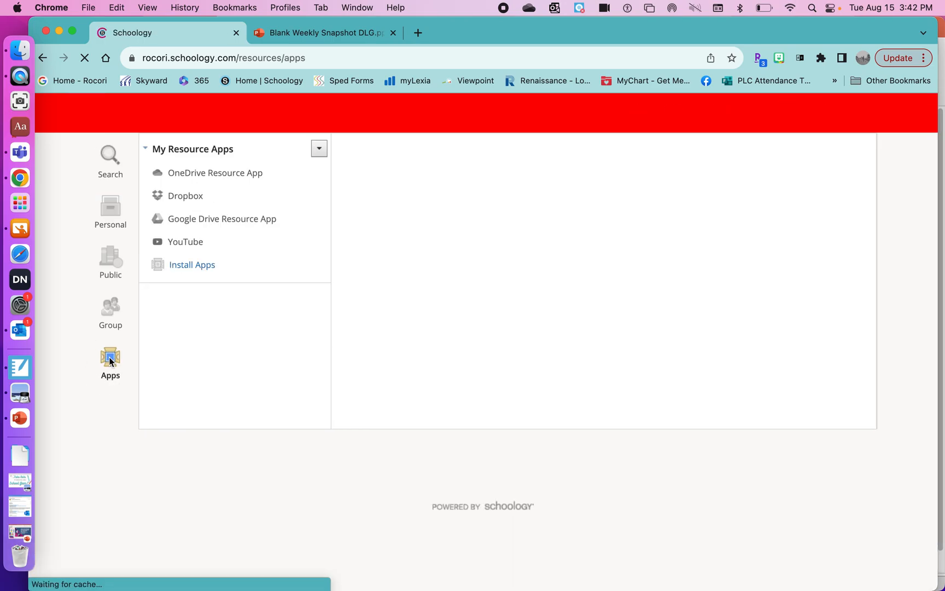
{"action": "left_click", "coordinate": [216, 172]}
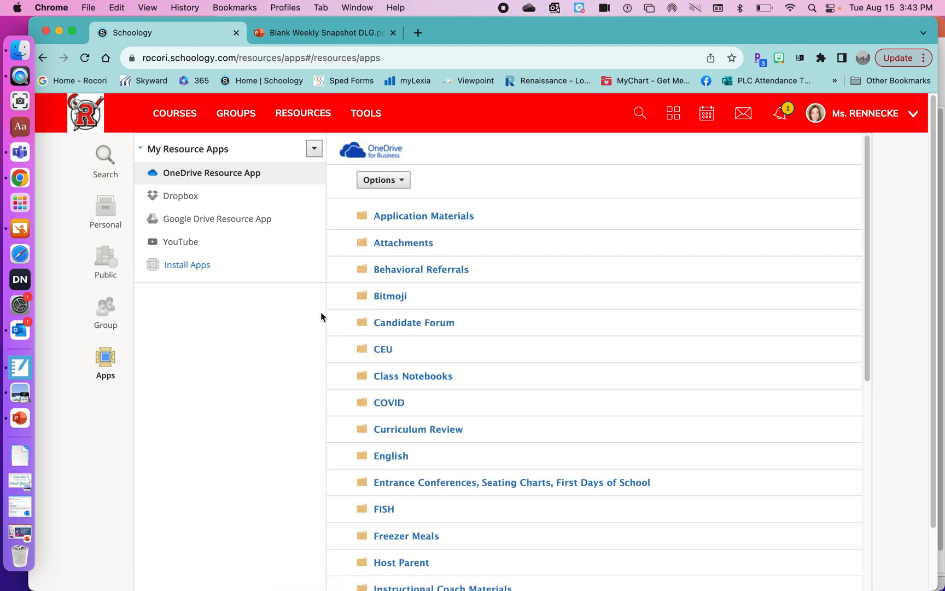
Step: In the 901RC/01 - RESOURCE C course, start a new page titled "Weekly Snapshot"
{"action": "left_click", "coordinate": [179, 117]}
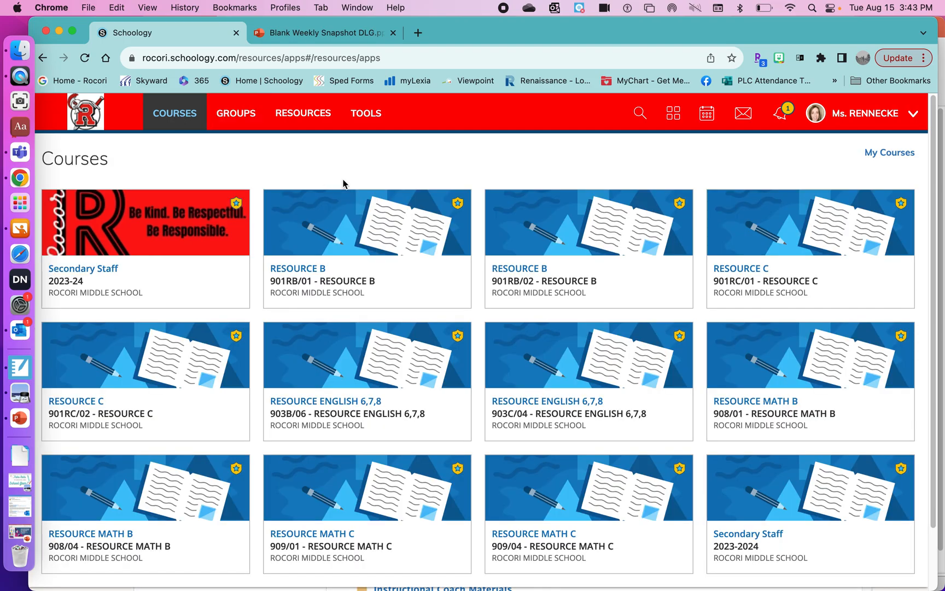
{"action": "left_click", "coordinate": [845, 220]}
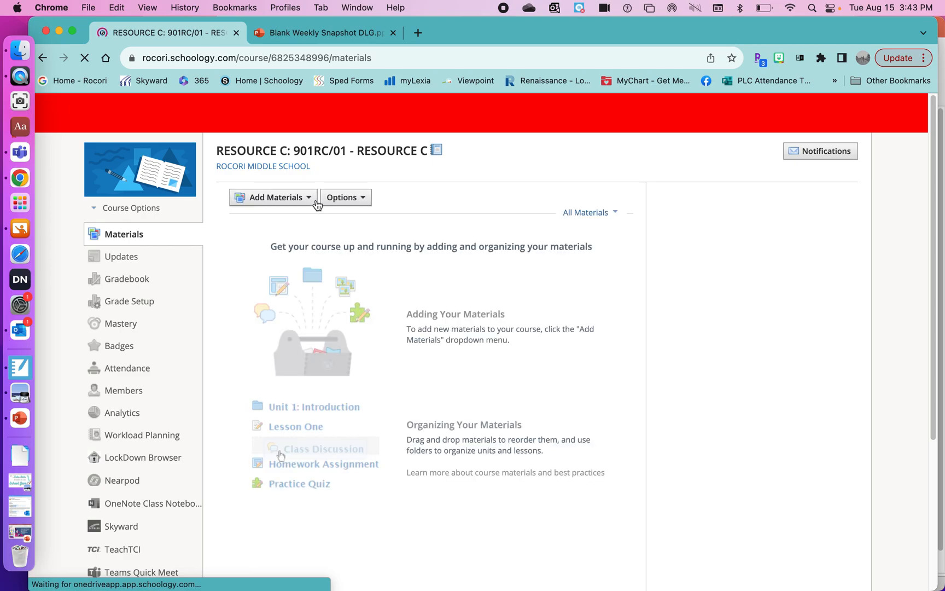
{"action": "left_click", "coordinate": [302, 198]}
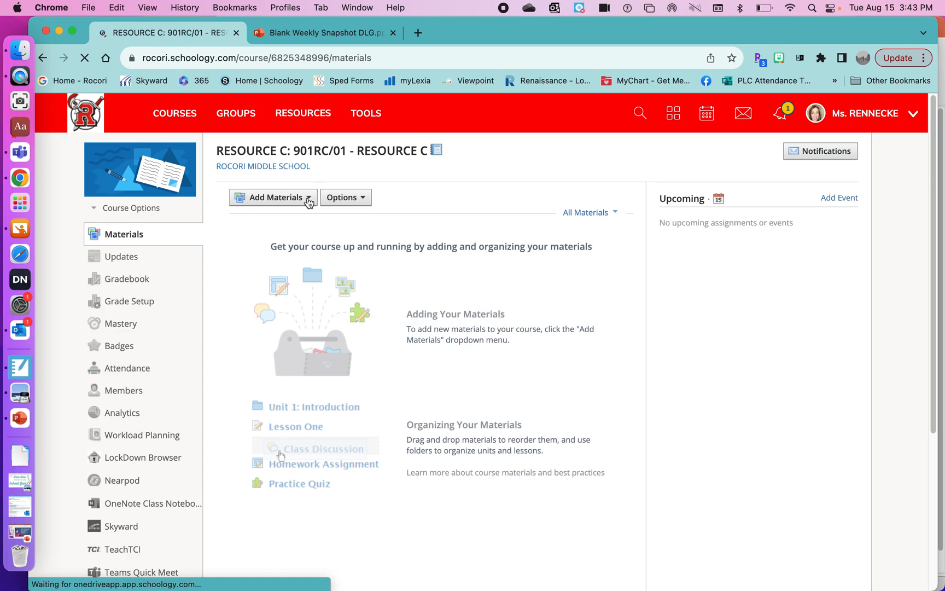
{"action": "left_click", "coordinate": [309, 199]}
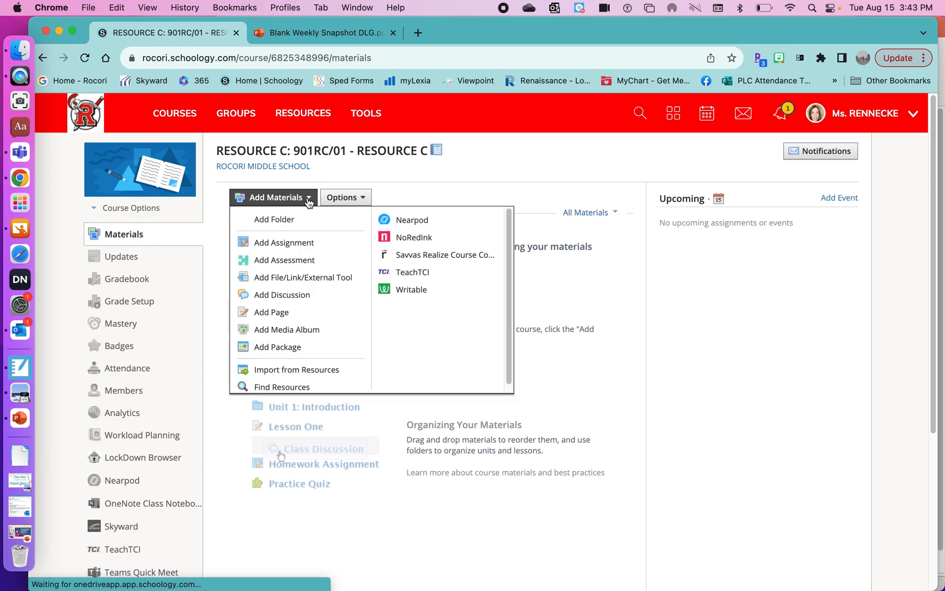
{"action": "left_click", "coordinate": [284, 313]}
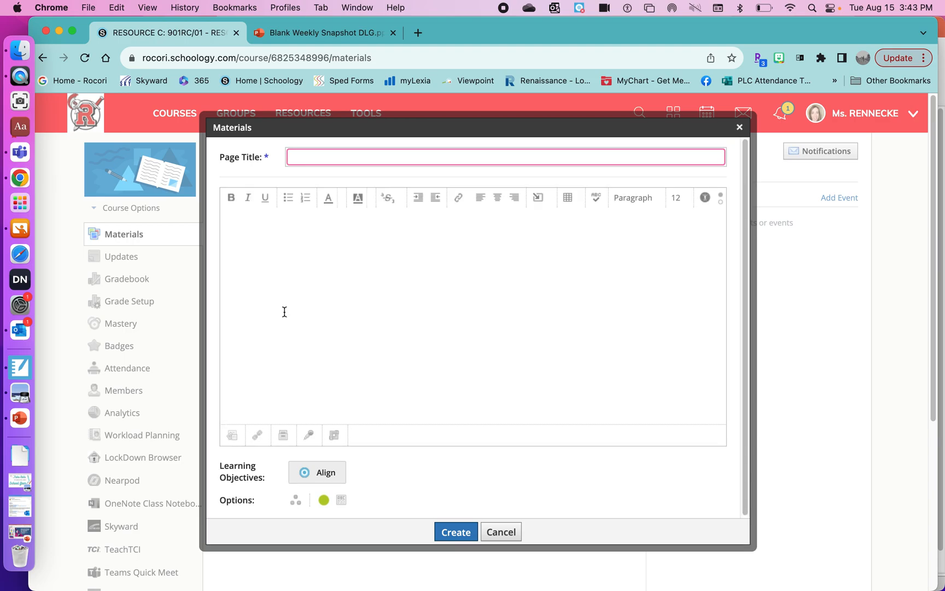
{"action": "type", "text": "Weekly"}
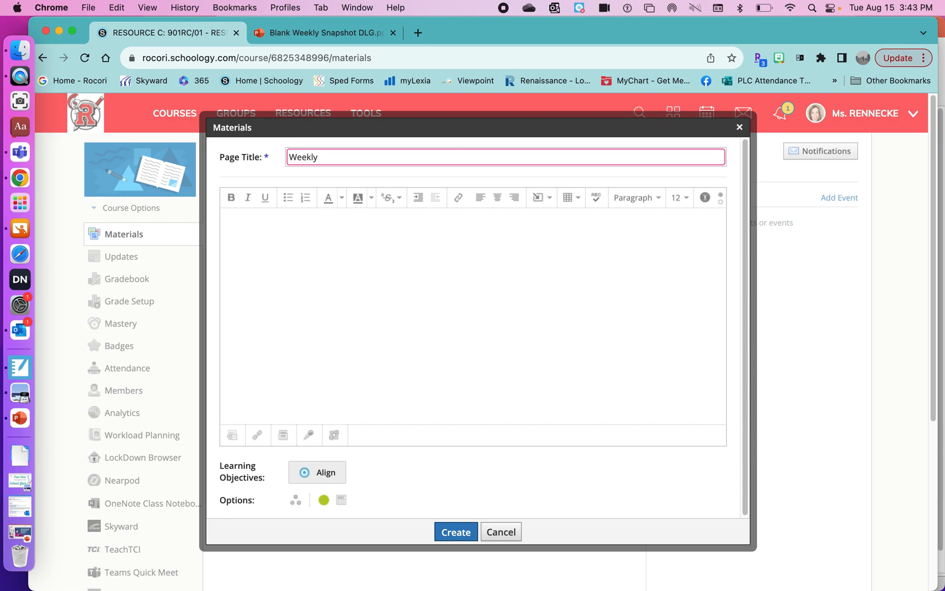
{"action": "type", "text": " Snapshot"}
Step: Embed Blank Weekly Snapshot DLG.pptx from the OneDrive Weekly Snapshot folder in the page body
{"action": "left_click", "coordinate": [550, 204]}
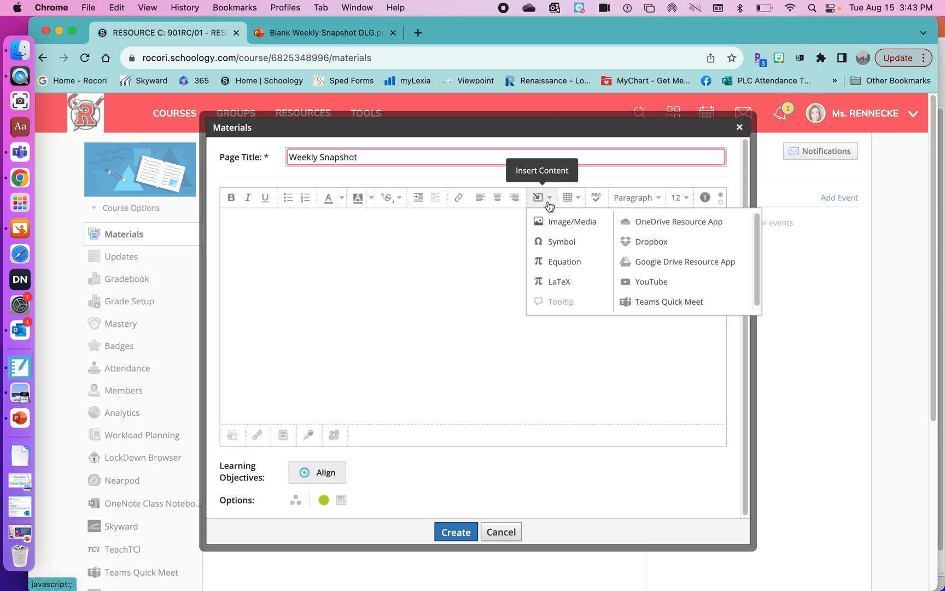
{"action": "left_click", "coordinate": [635, 226]}
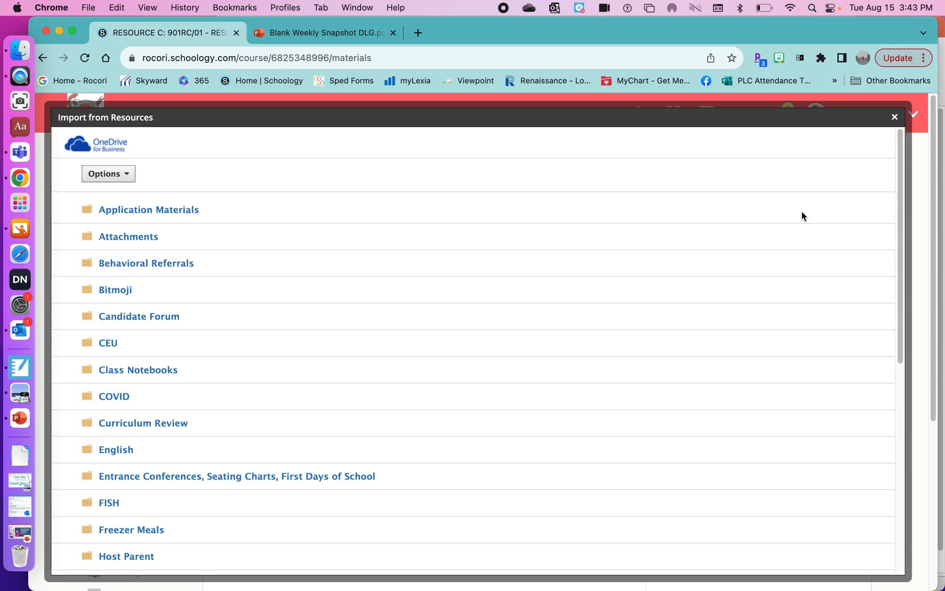
{"action": "left_click_drag", "start_coordinate": [898, 255], "coordinate": [871, 500]}
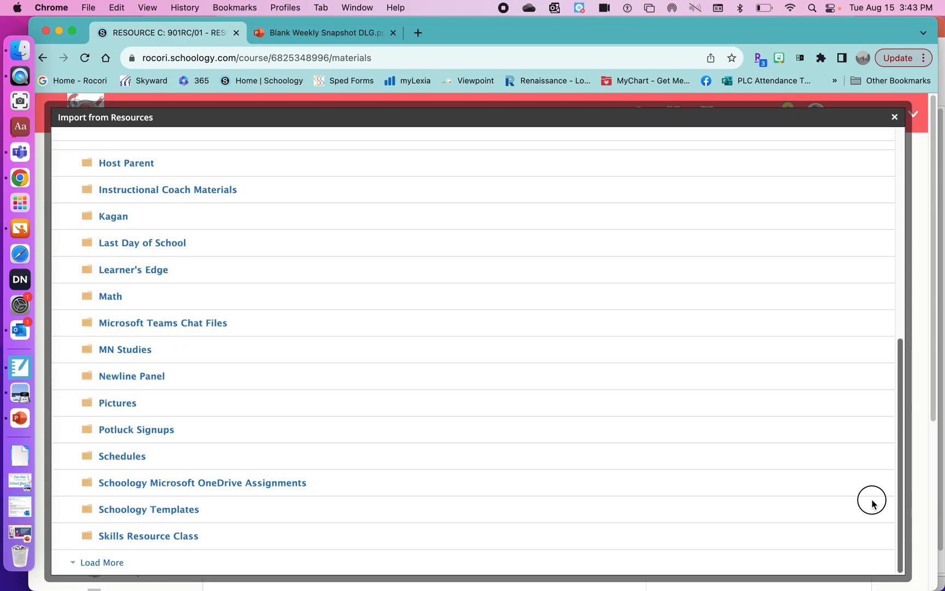
{"action": "left_click", "coordinate": [89, 563]}
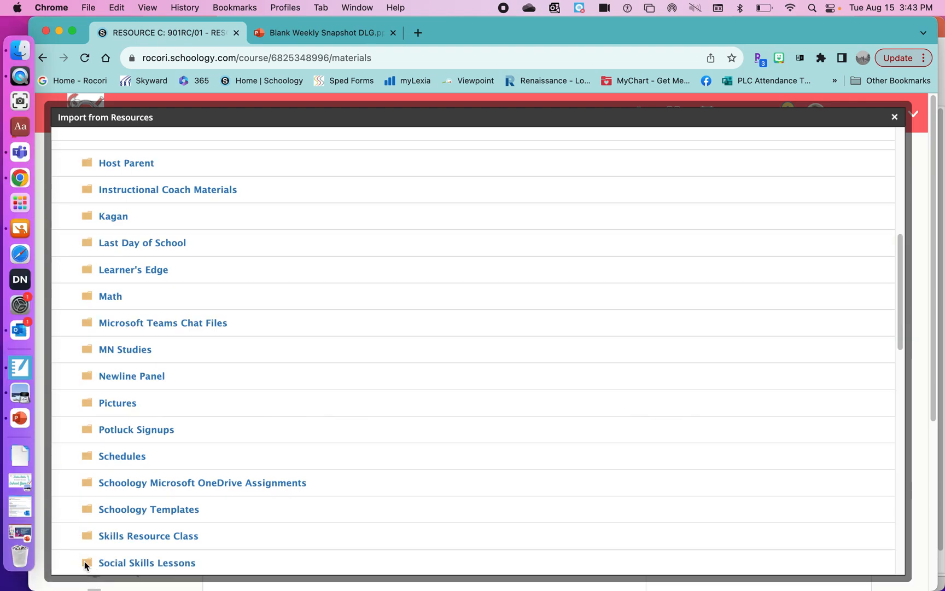
{"action": "left_click_drag", "start_coordinate": [901, 334], "coordinate": [905, 439]}
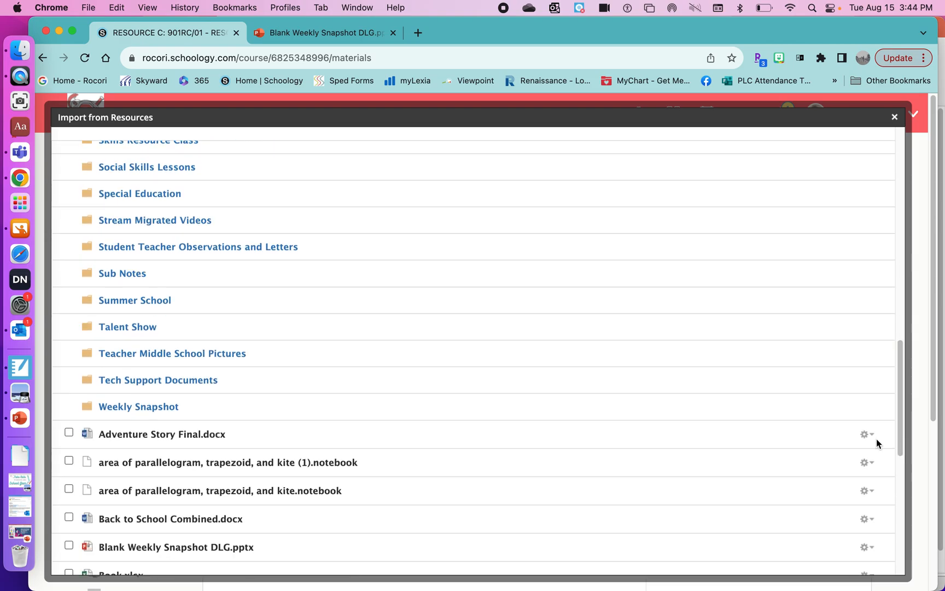
{"action": "left_click", "coordinate": [137, 409]}
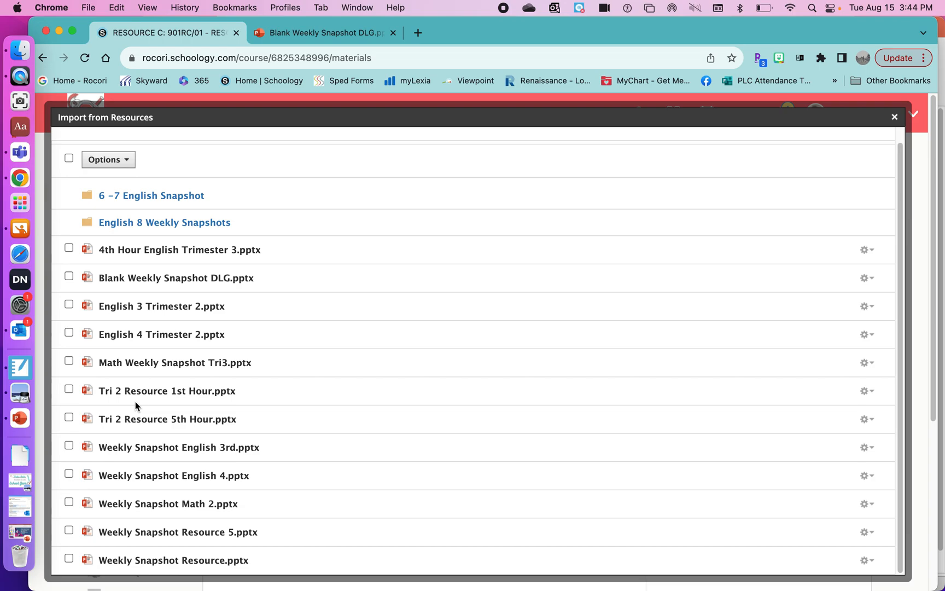
{"action": "left_click", "coordinate": [69, 277]}
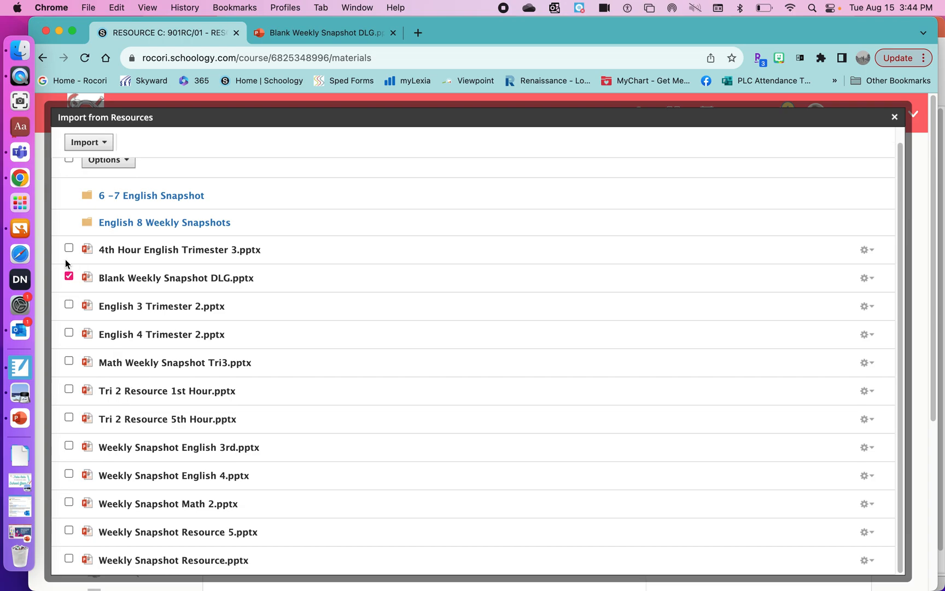
{"action": "left_click", "coordinate": [85, 144]}
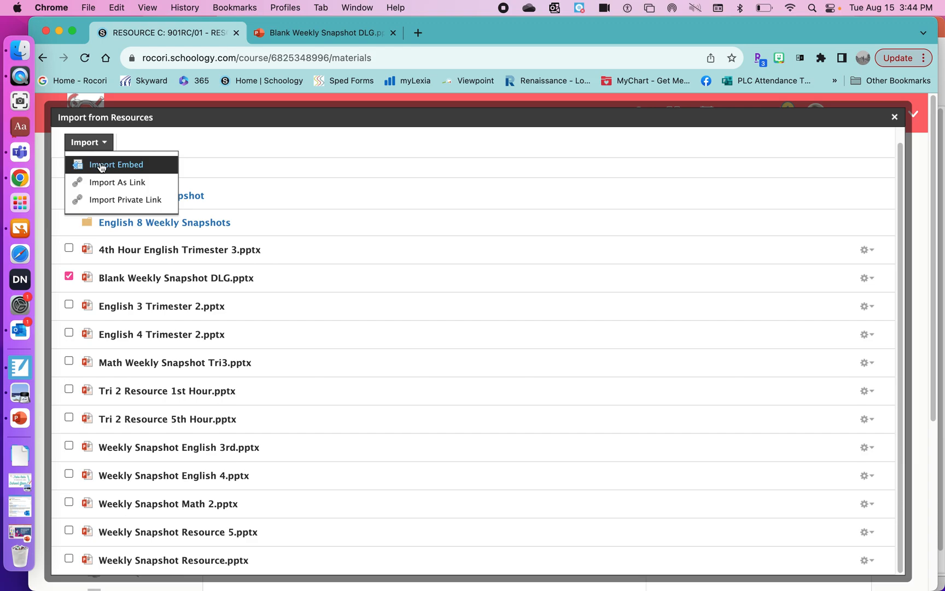
{"action": "left_click", "coordinate": [101, 165]}
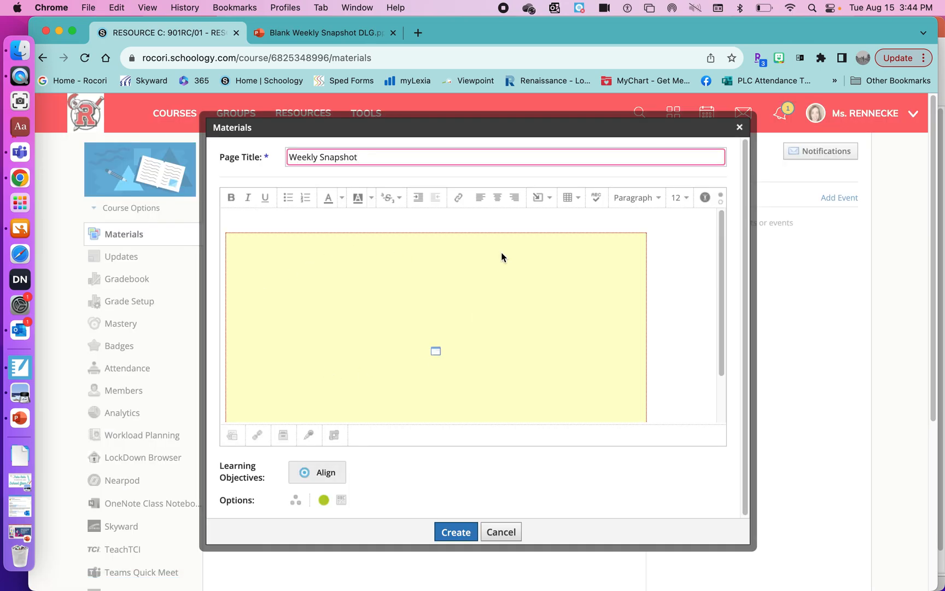
Step: Set the embedded presentation's width to 750 with proportions constrained, and apply the new size
{"action": "left_click", "coordinate": [477, 280]}
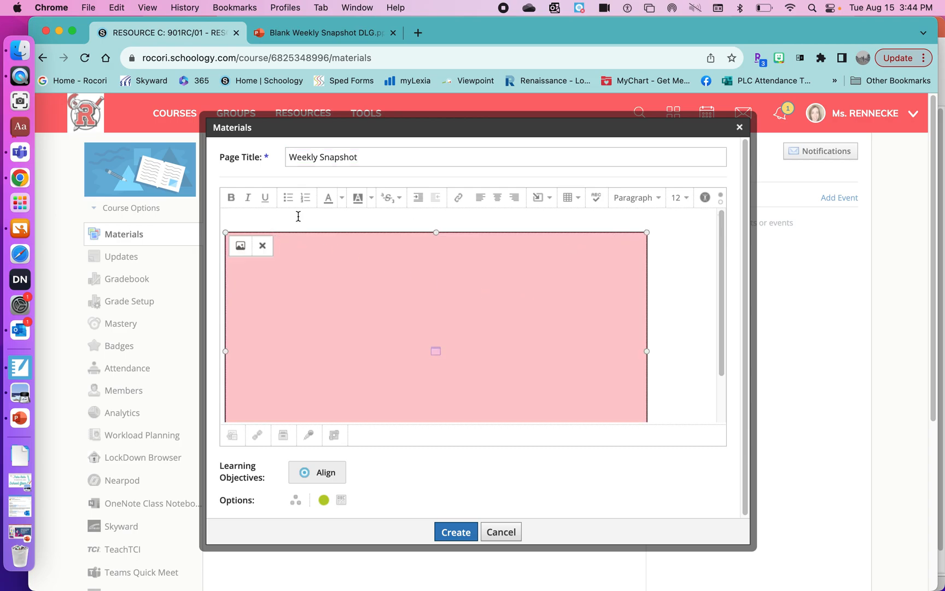
{"action": "left_click", "coordinate": [241, 246]}
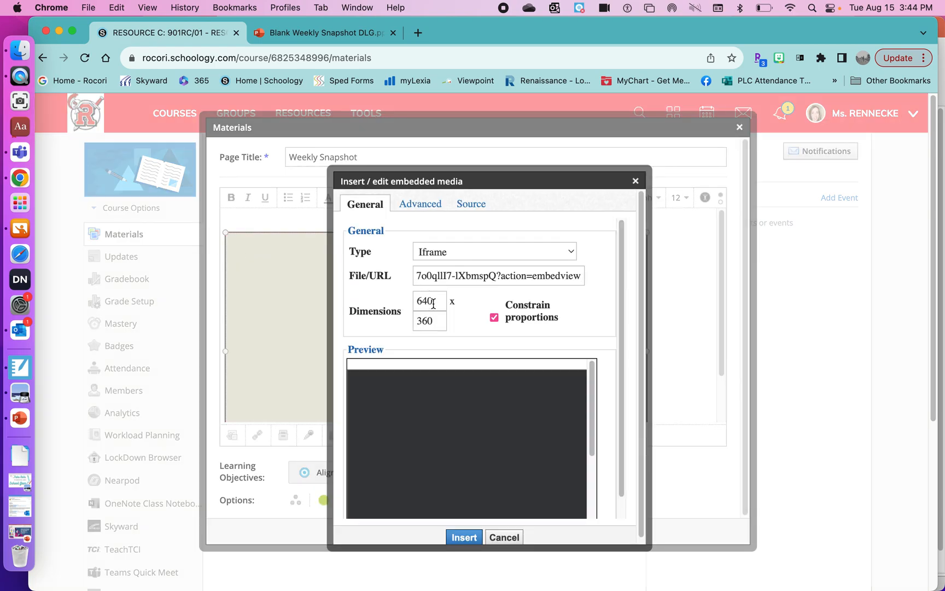
{"action": "left_click_drag", "start_coordinate": [433, 300], "coordinate": [408, 304]}
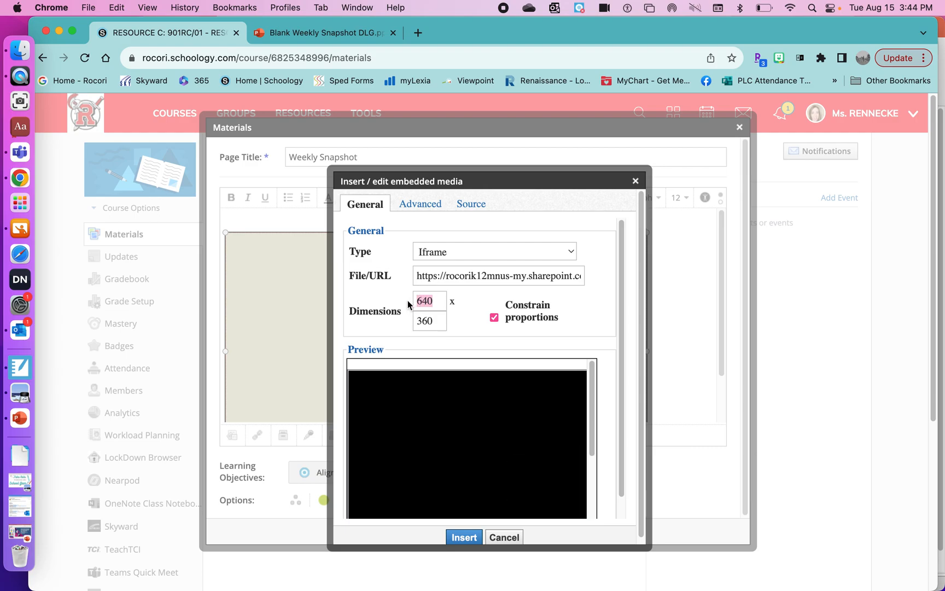
{"action": "type", "text": "750"}
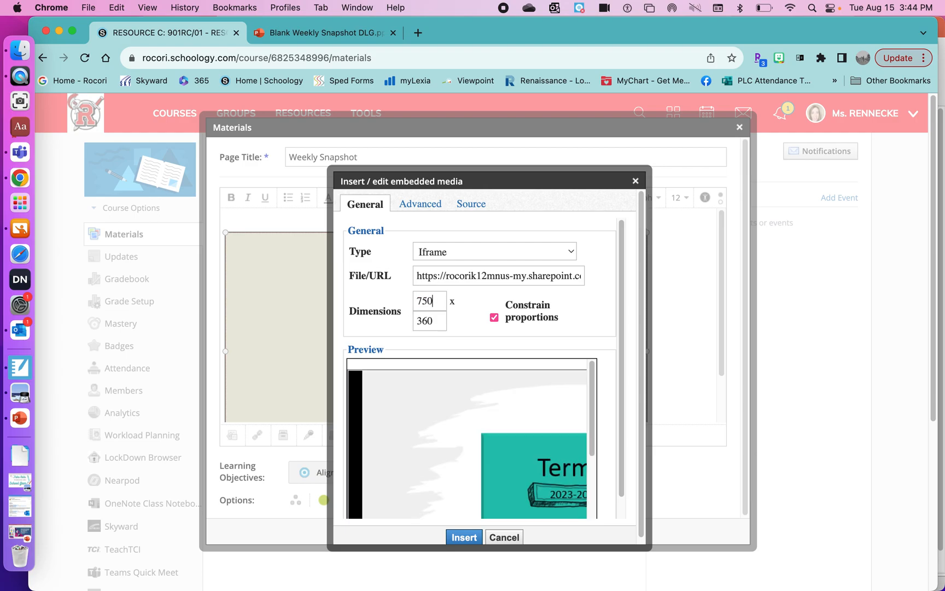
{"action": "left_click", "coordinate": [432, 323]}
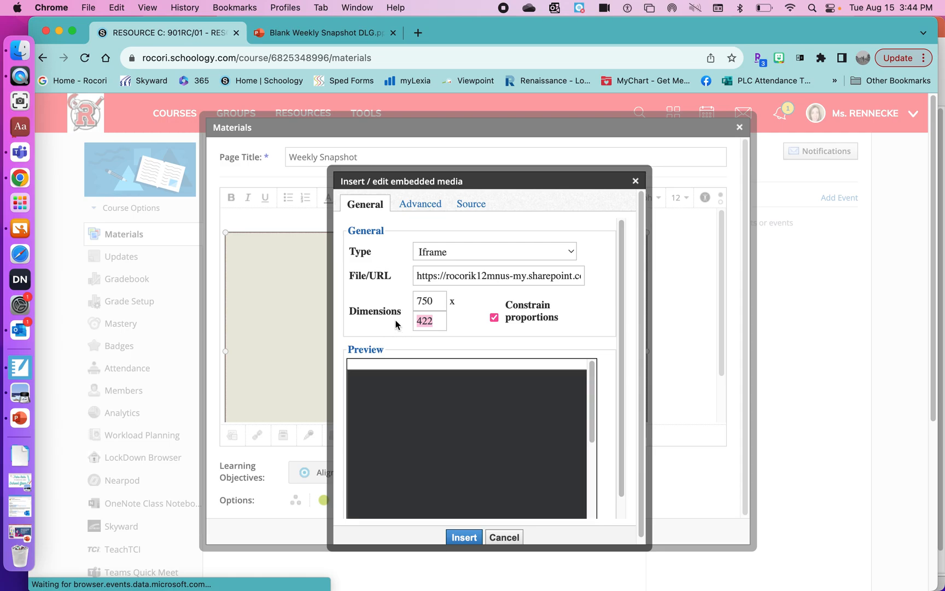
{"action": "left_click", "coordinate": [465, 538]}
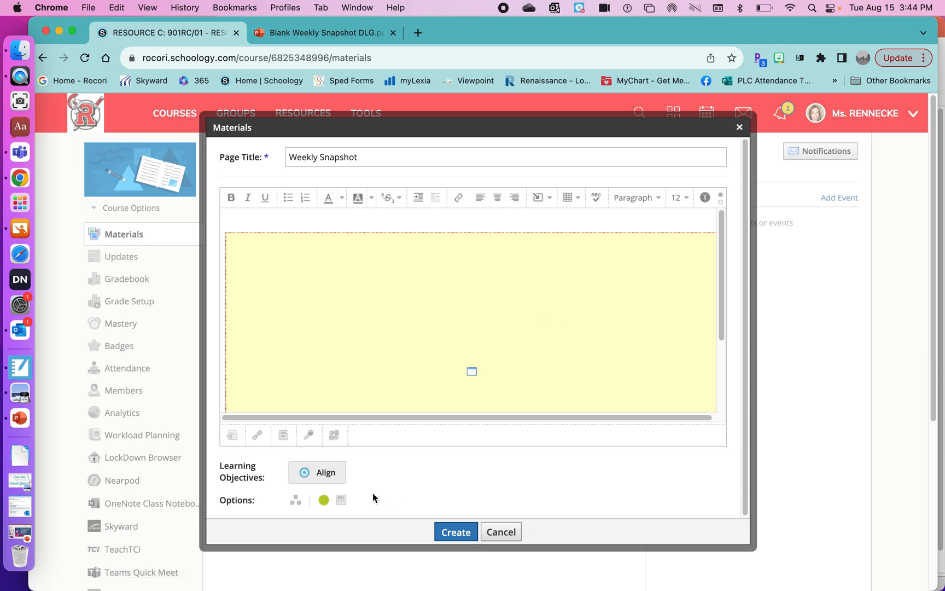
Step: Set the Weekly Snapshot page to display inline in the course materials and create it
{"action": "left_click", "coordinate": [342, 500]}
{"action": "left_click", "coordinate": [451, 534]}
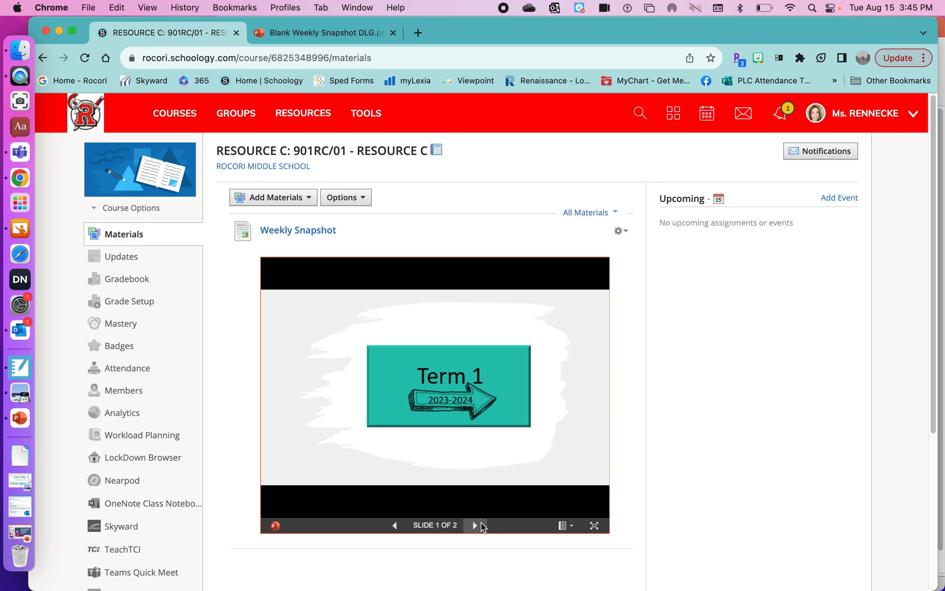
Step: Page back and forth through the embedded slides, and switch to the Blank Weekly Snapshot DLG presentation in PowerPoint
{"action": "left_click", "coordinate": [475, 526]}
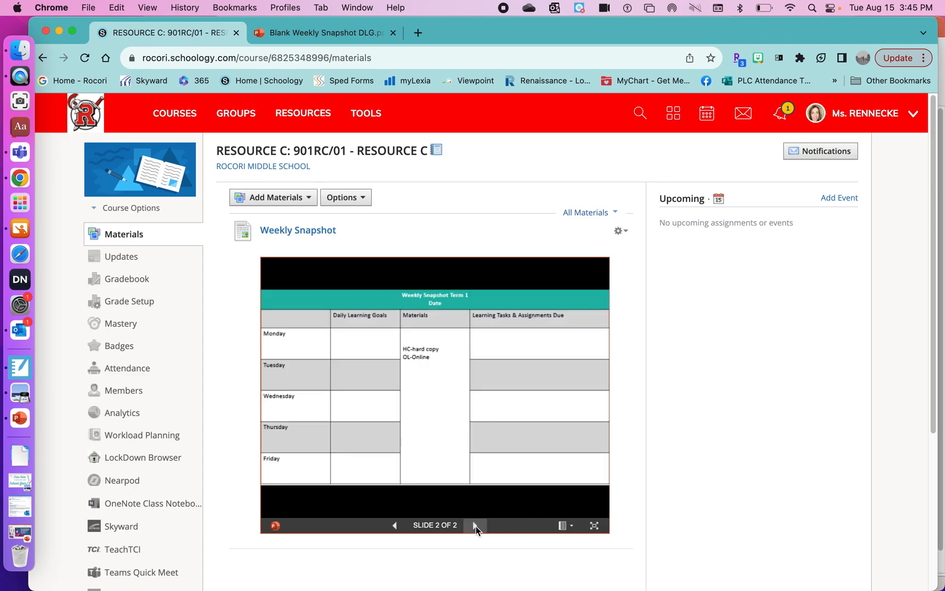
{"action": "left_click", "coordinate": [396, 526]}
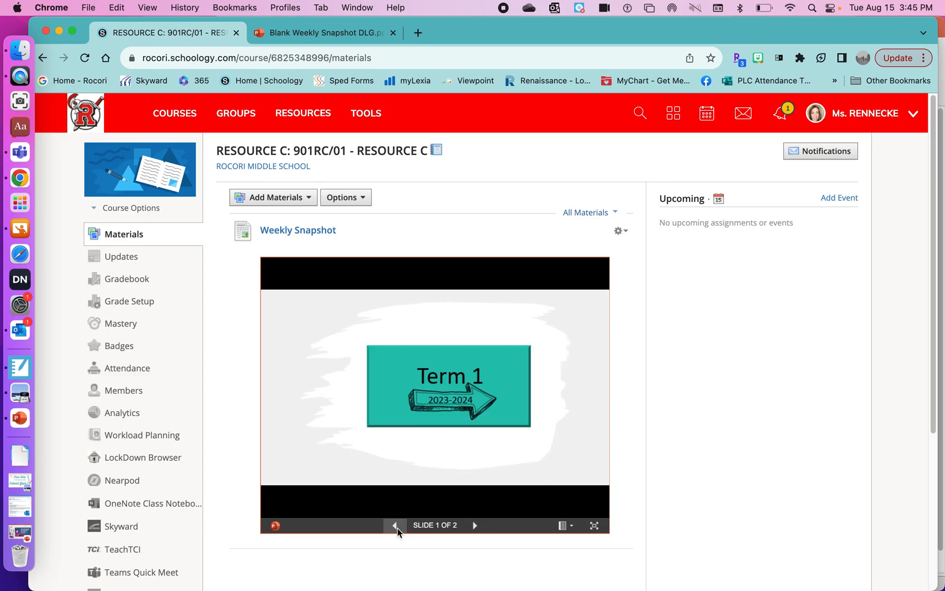
{"action": "left_click", "coordinate": [476, 527]}
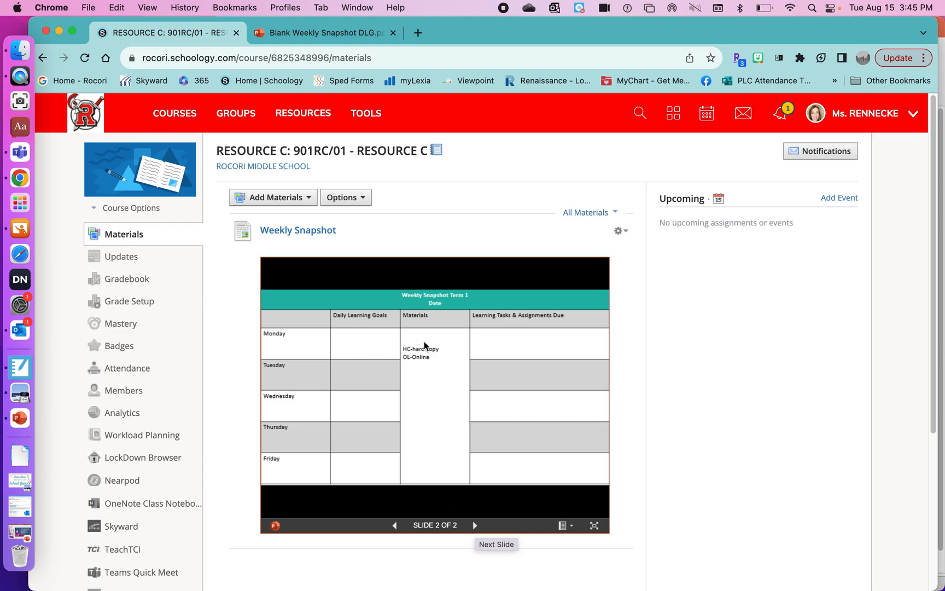
{"action": "left_click", "coordinate": [346, 34]}
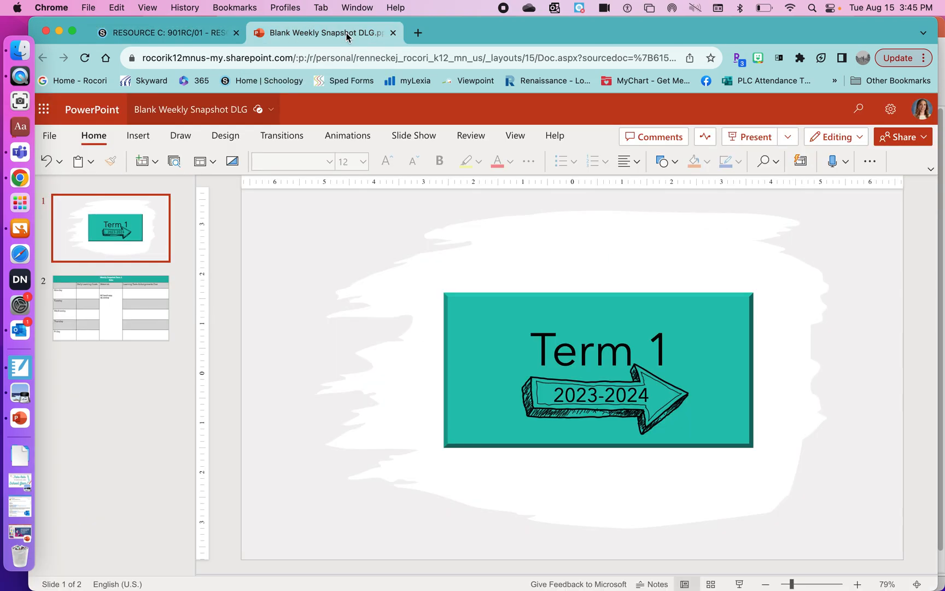
Step: Enter "Novel study" in Monday's Learning Tasks & Assignments Due cell on slide 2
{"action": "left_click", "coordinate": [130, 285]}
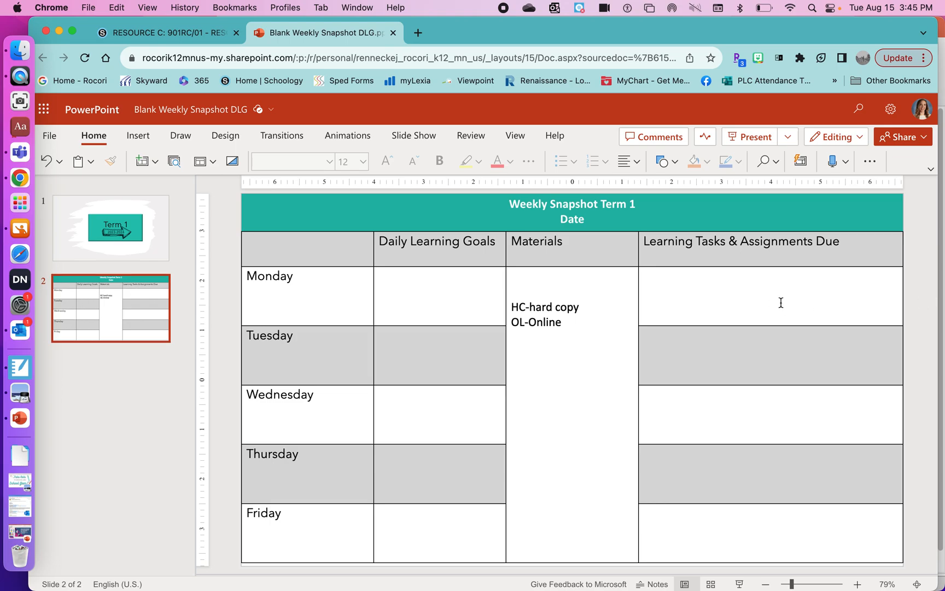
{"action": "left_click", "coordinate": [717, 295]}
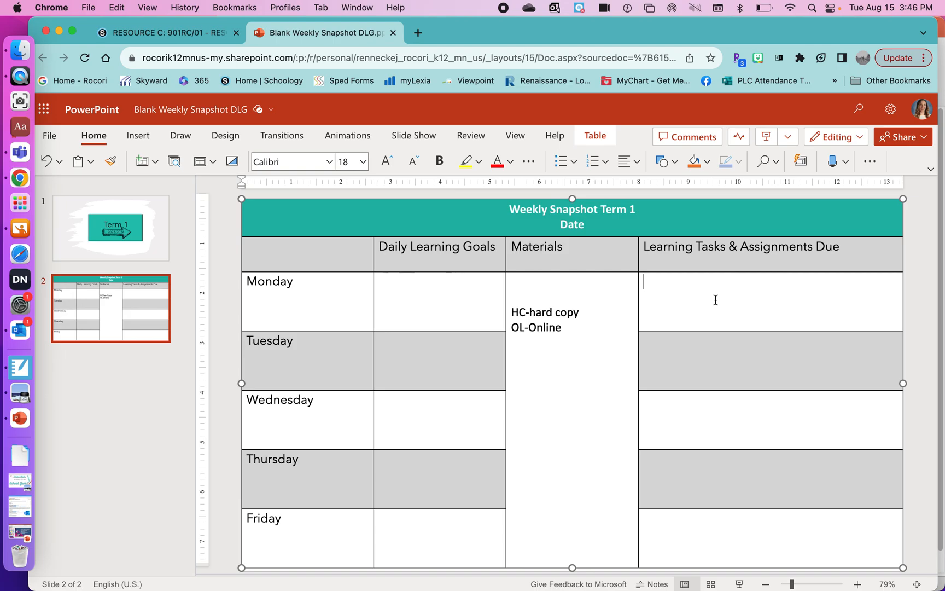
{"action": "type", "text": "Novel study"}
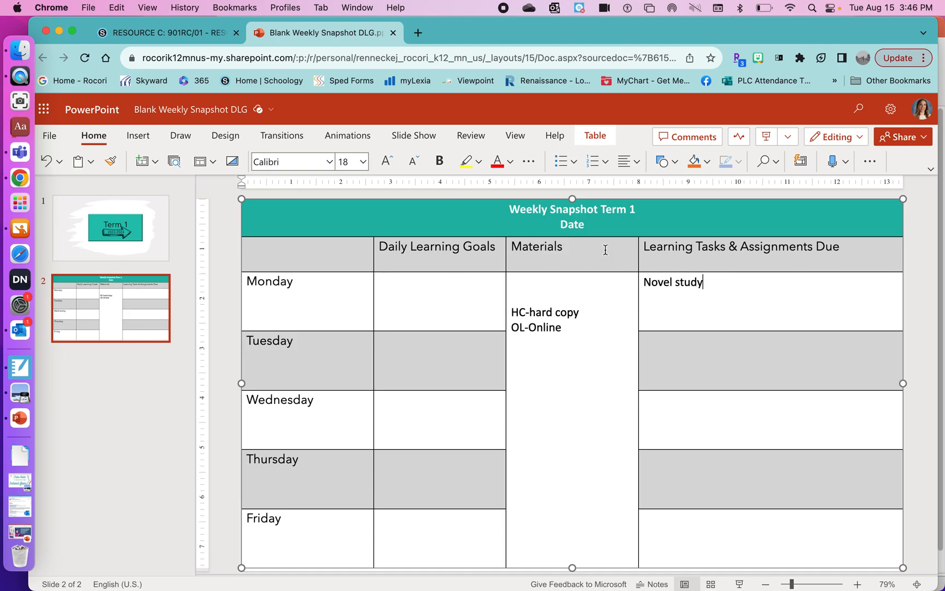
Step: Switch to the Schoology course, reload the materials page and check slide 2 of the embedded presentation for the Monday entry
{"action": "left_click", "coordinate": [196, 33]}
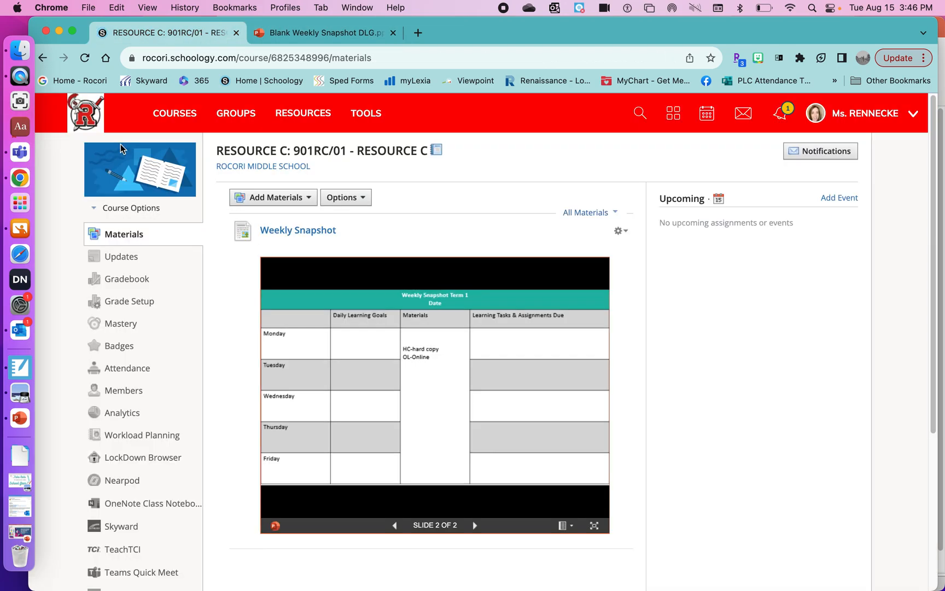
{"action": "left_click", "coordinate": [84, 57]}
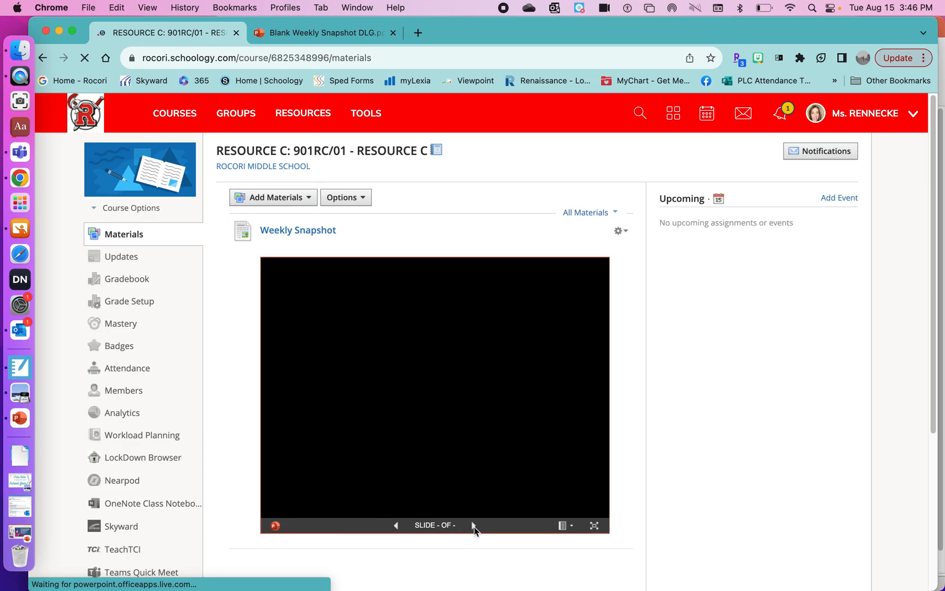
{"action": "left_click", "coordinate": [474, 527]}
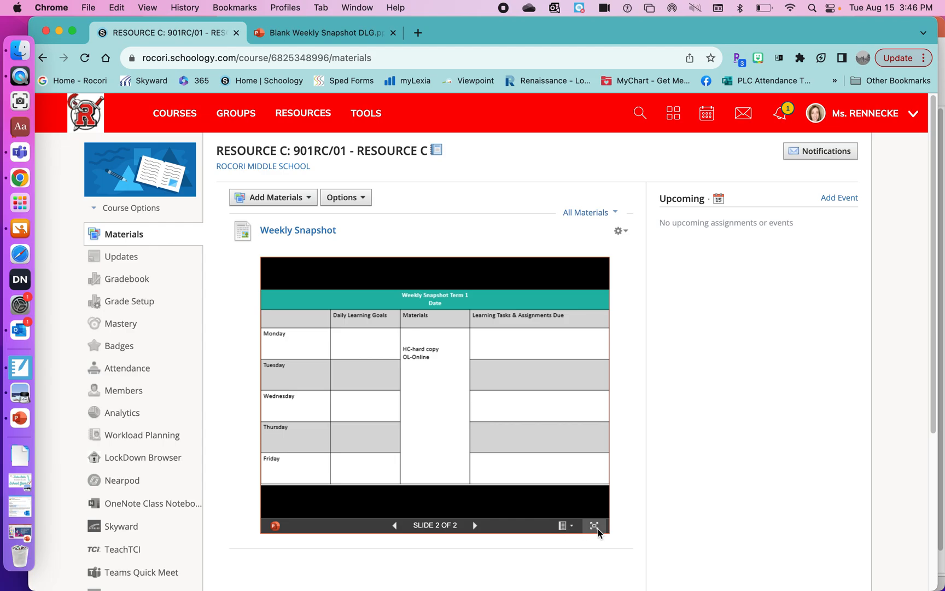
{"action": "left_click", "coordinate": [85, 57]}
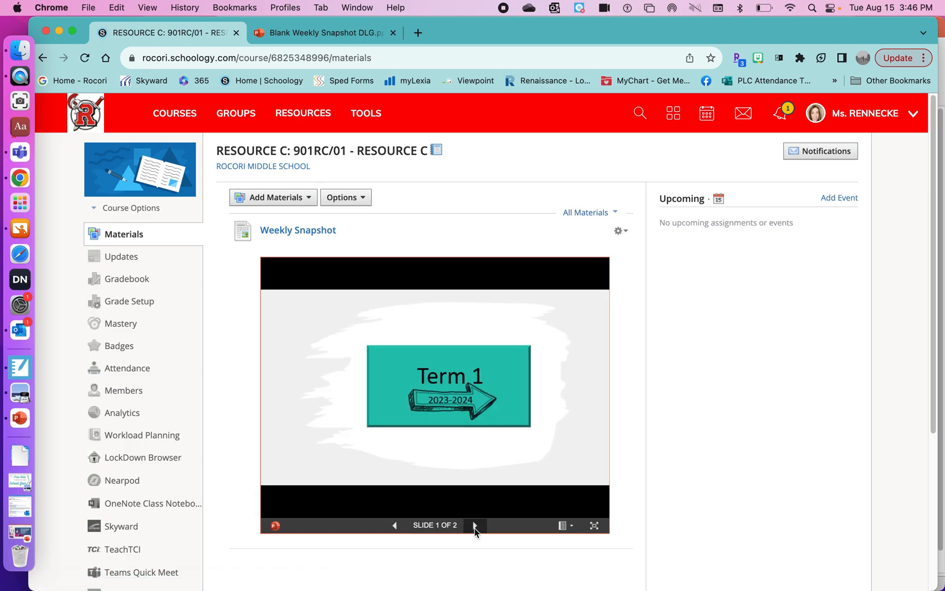
{"action": "left_click", "coordinate": [474, 528]}
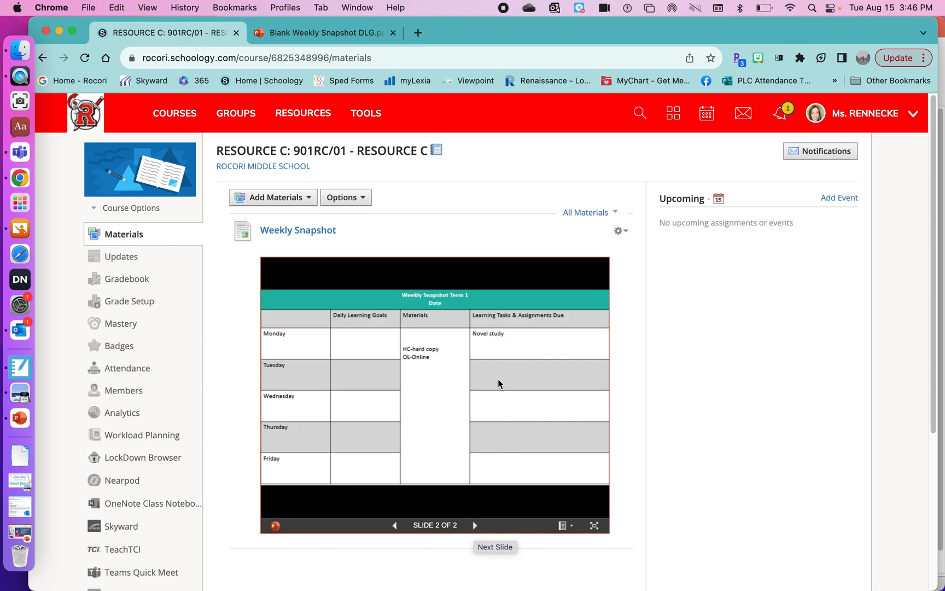
Step: Open biography.com in a new browser tab and copy the address of its Michael Oher and 'The Blind Side' article
{"action": "left_click", "coordinate": [420, 35]}
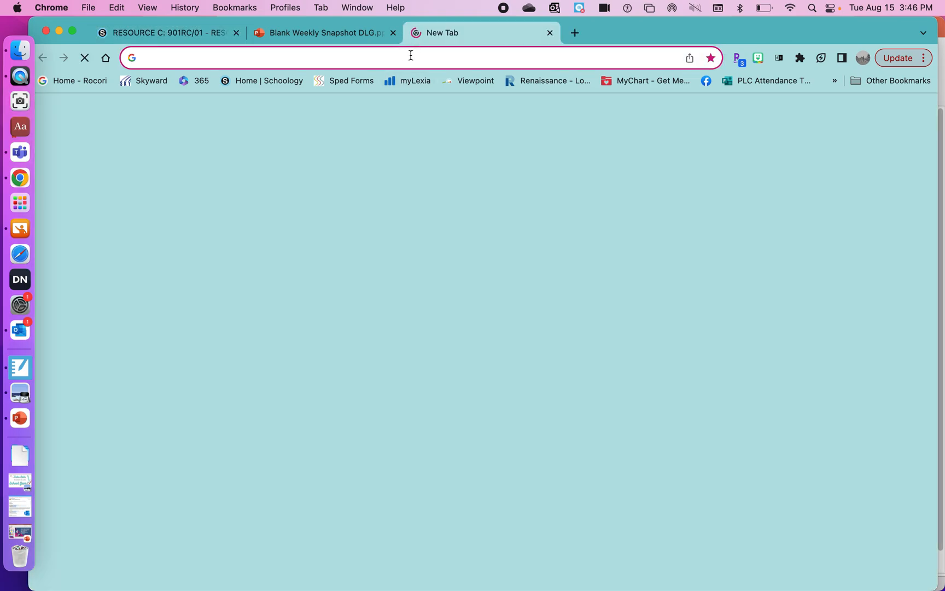
{"action": "type", "text": "b"}
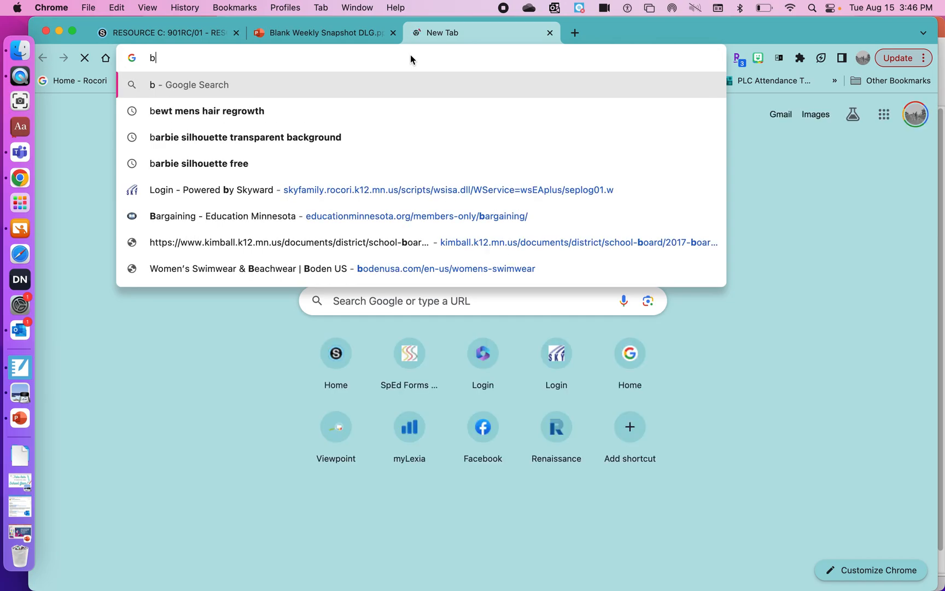
{"action": "type", "text": "iogr"}
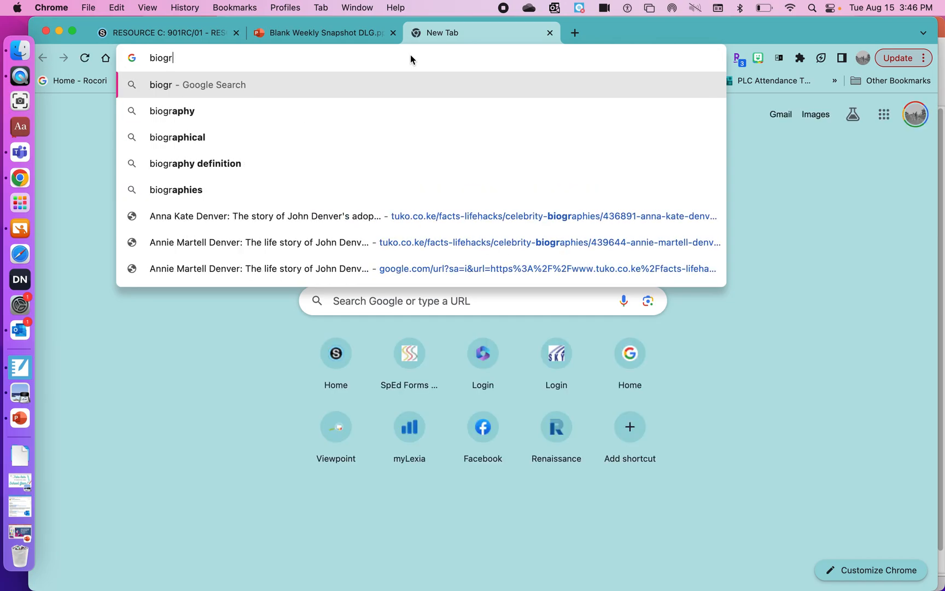
{"action": "type", "text": "aphy.com"}
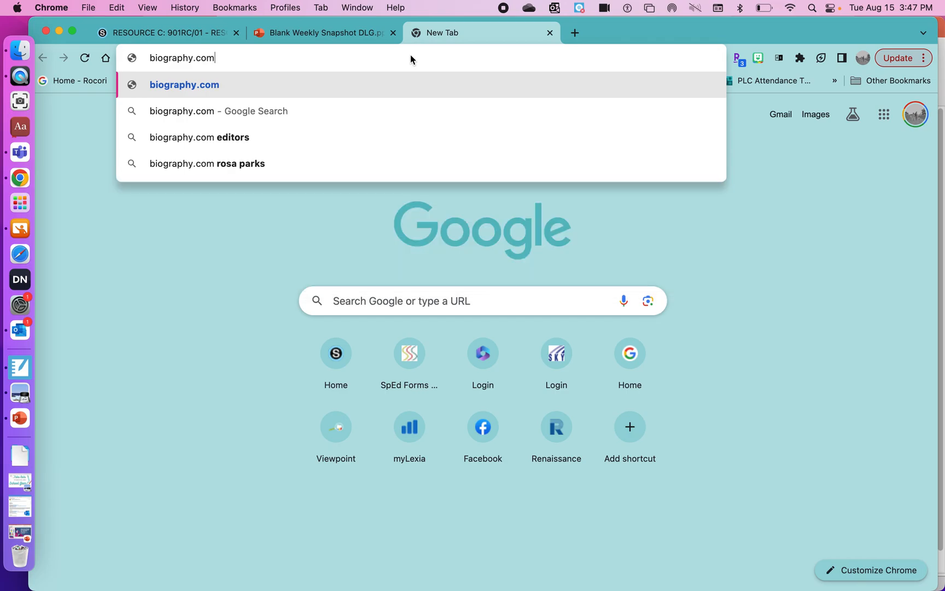
{"action": "key", "text": "Return"}
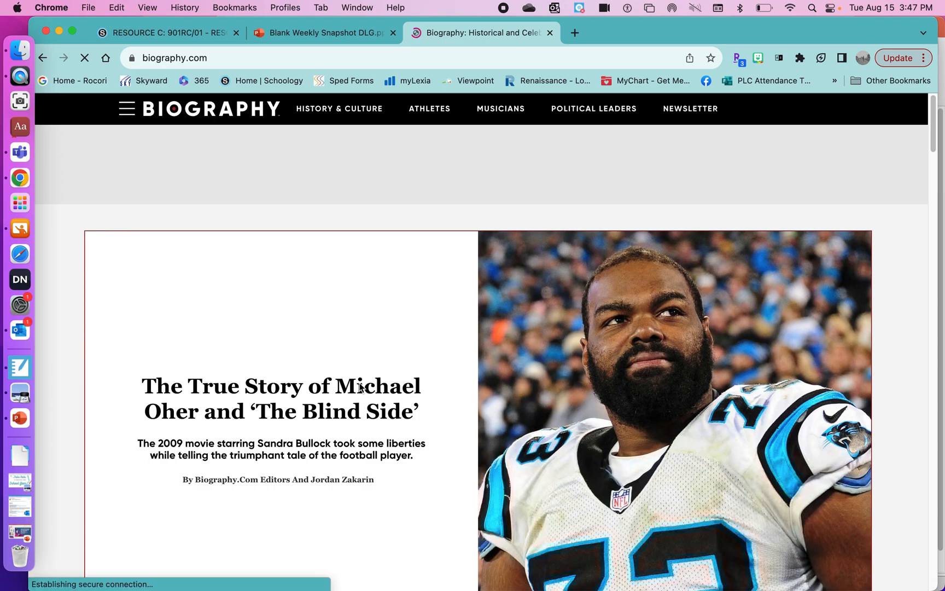
{"action": "left_click", "coordinate": [312, 397]}
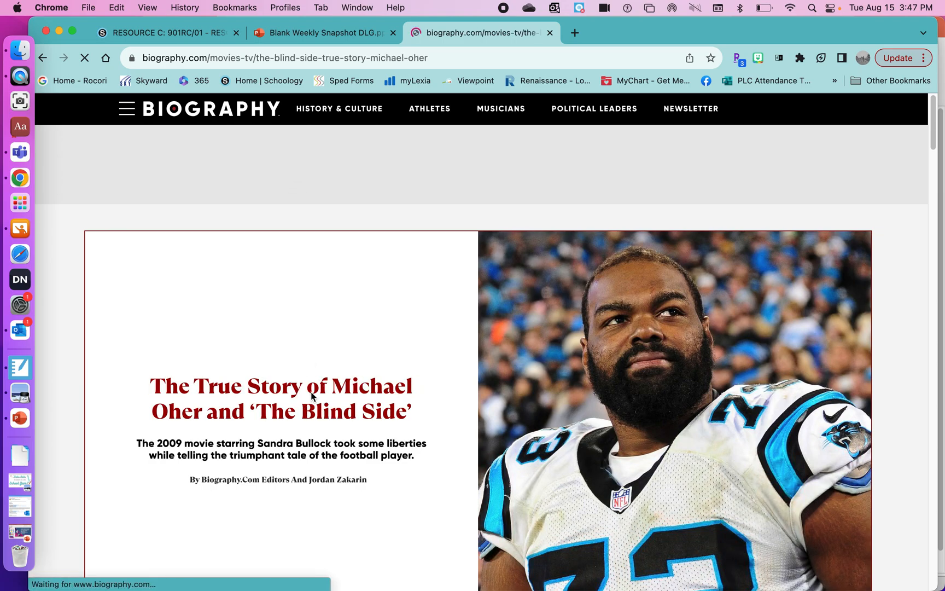
{"action": "left_click", "coordinate": [439, 60]}
{"action": "key", "text": "super+c"}
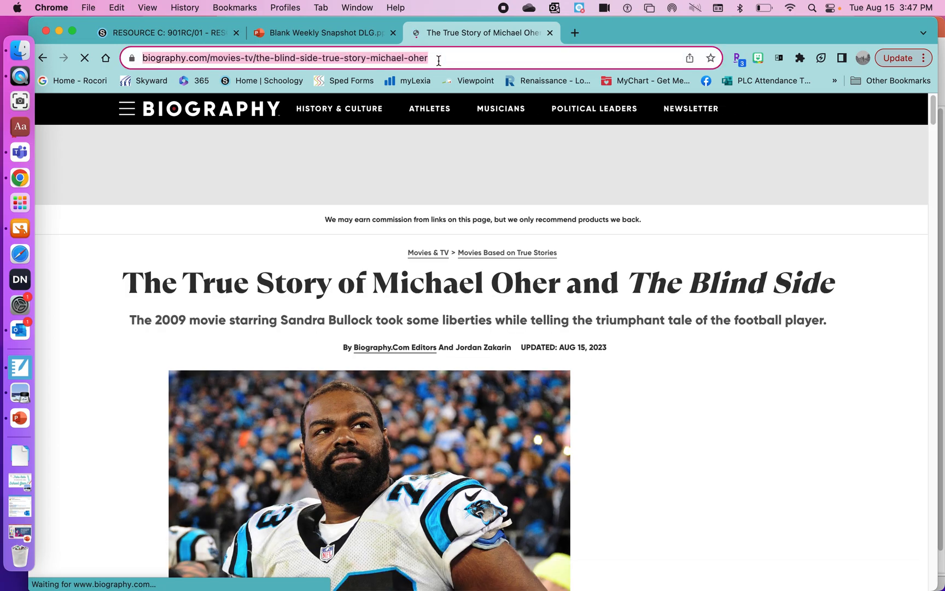
Step: Switch to the Blank Weekly Snapshot DLG presentation and add the line "Michael Oher Article" below "Novel study" in Monday's cell
{"action": "left_click", "coordinate": [278, 34]}
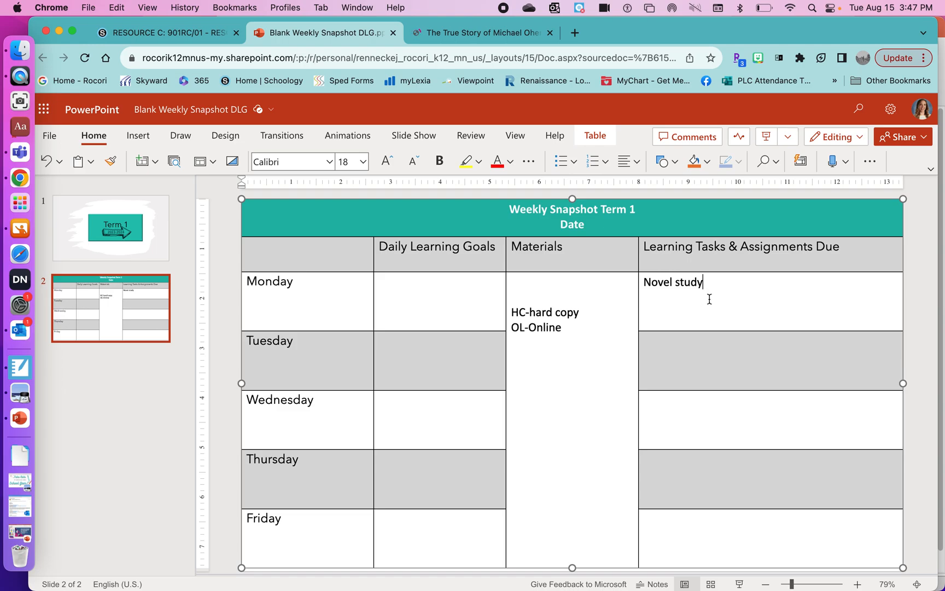
{"action": "key", "text": "Return"}
{"action": "type", "text": "Michael O"}
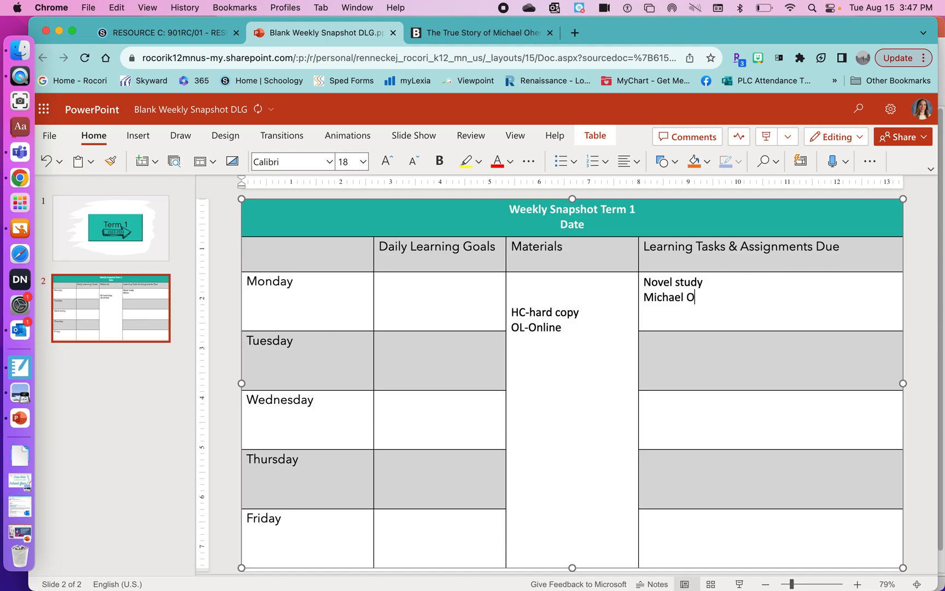
{"action": "type", "text": "her Article"}
Step: Link the "Michael Oher Article" text to the copied biography.com address
{"action": "left_click_drag", "start_coordinate": [748, 299], "coordinate": [642, 297]}
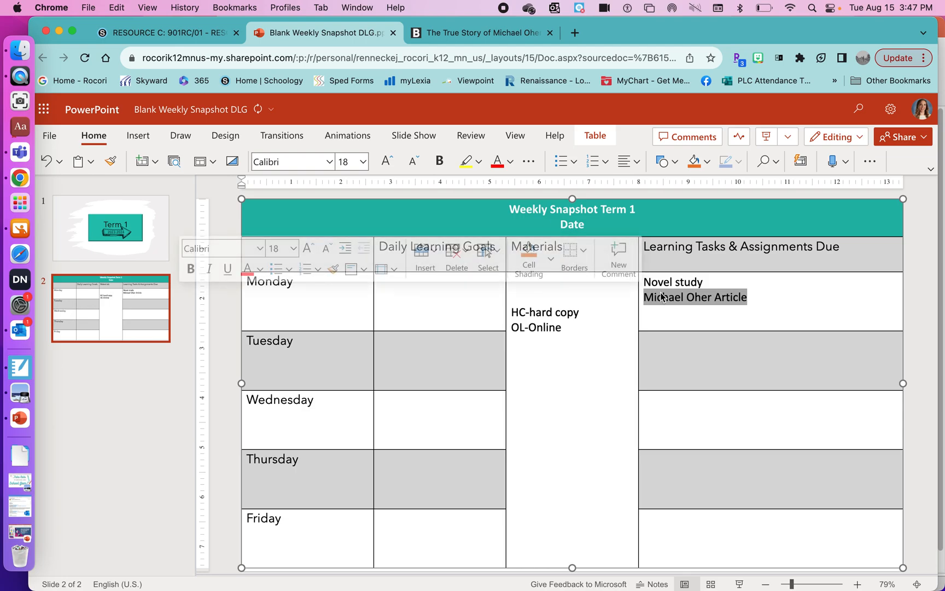
{"action": "right_click", "coordinate": [664, 299]}
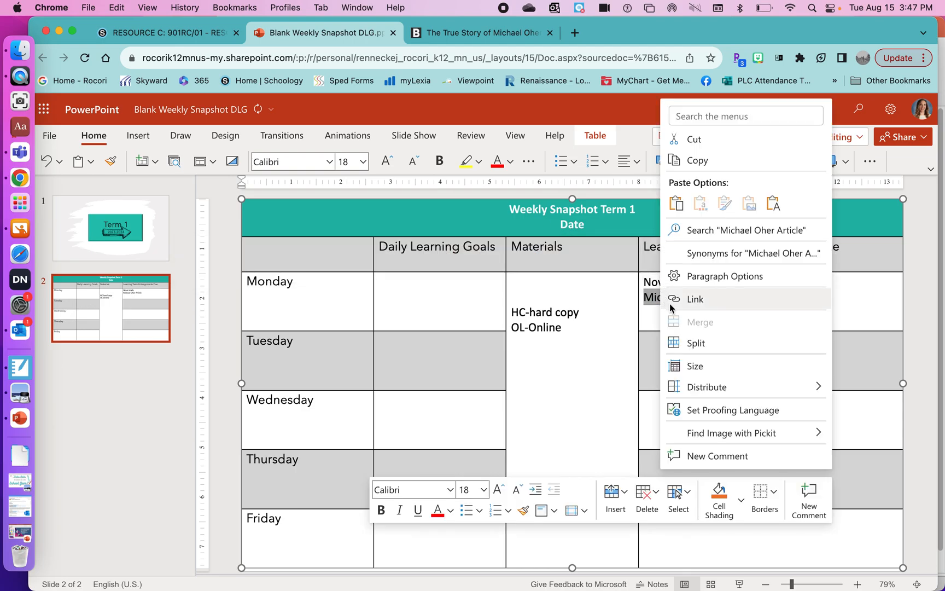
{"action": "left_click", "coordinate": [675, 303]}
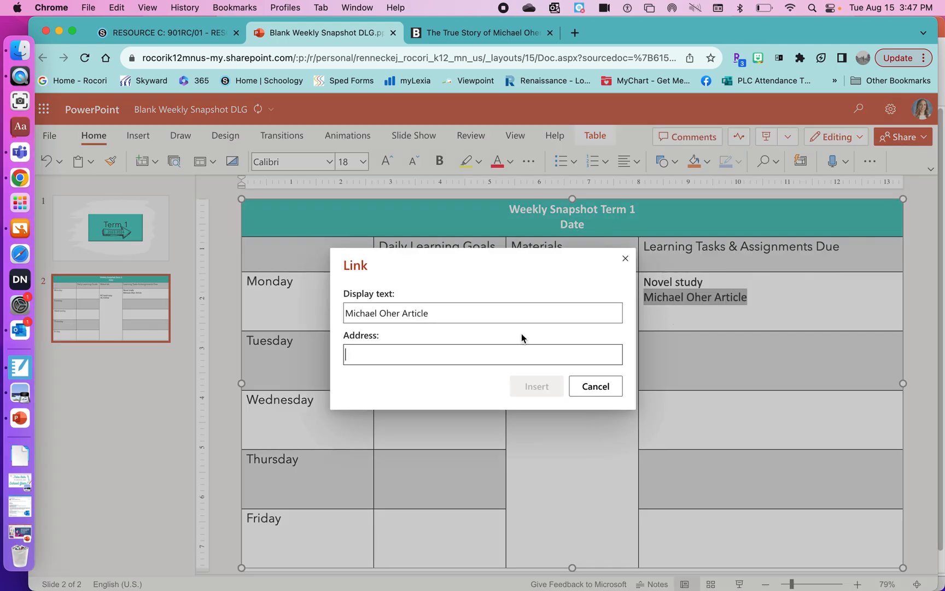
{"action": "key", "text": "super+v"}
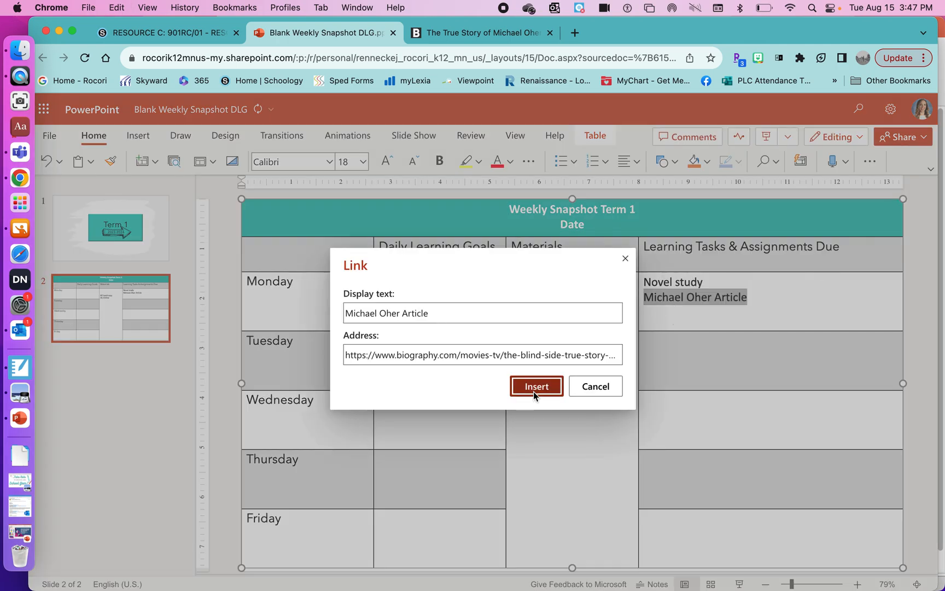
{"action": "left_click", "coordinate": [533, 390]}
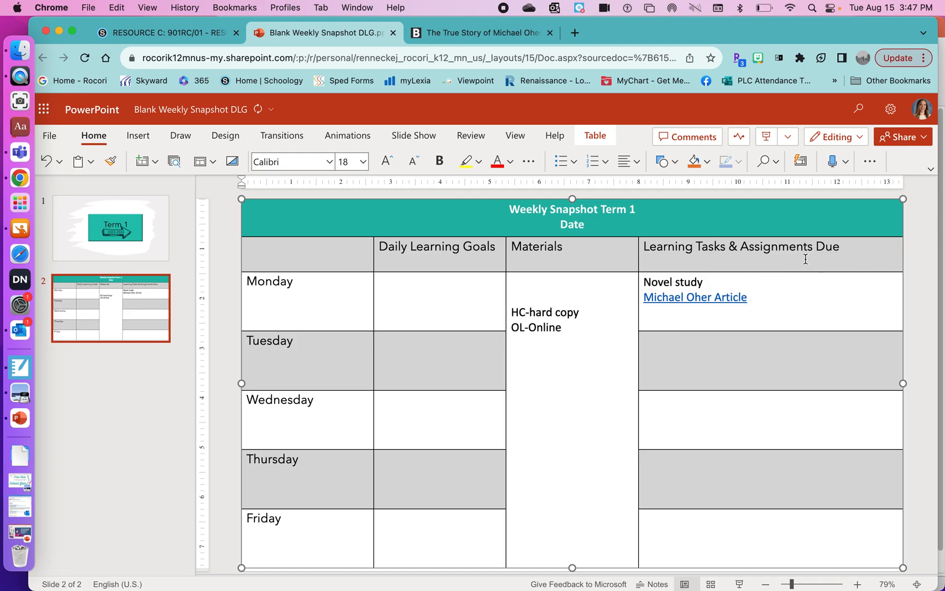
Step: Switch to Schoology, reload the materials page, test the article link on embedded slide 2, and return to the course
{"action": "left_click", "coordinate": [193, 38]}
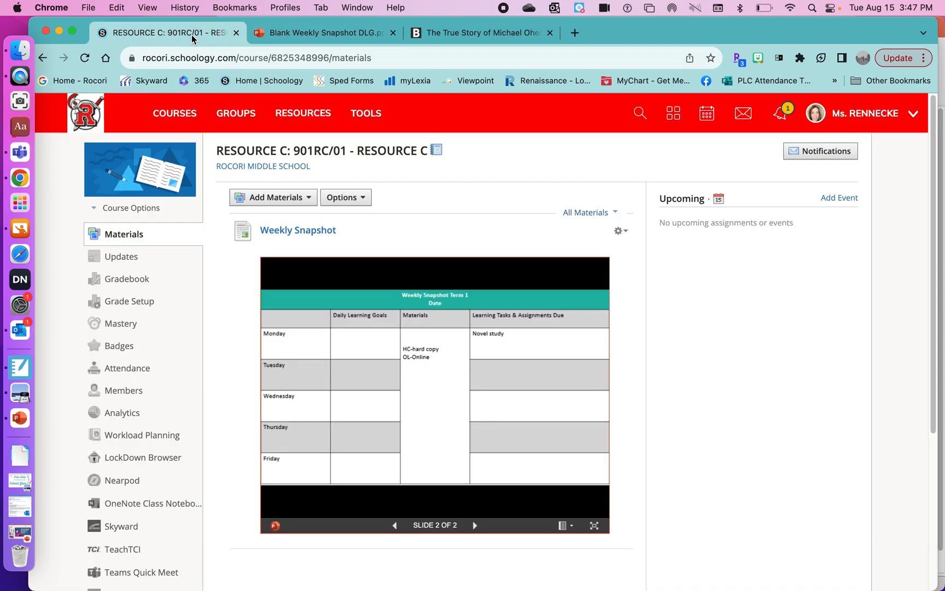
{"action": "left_click", "coordinate": [85, 59]}
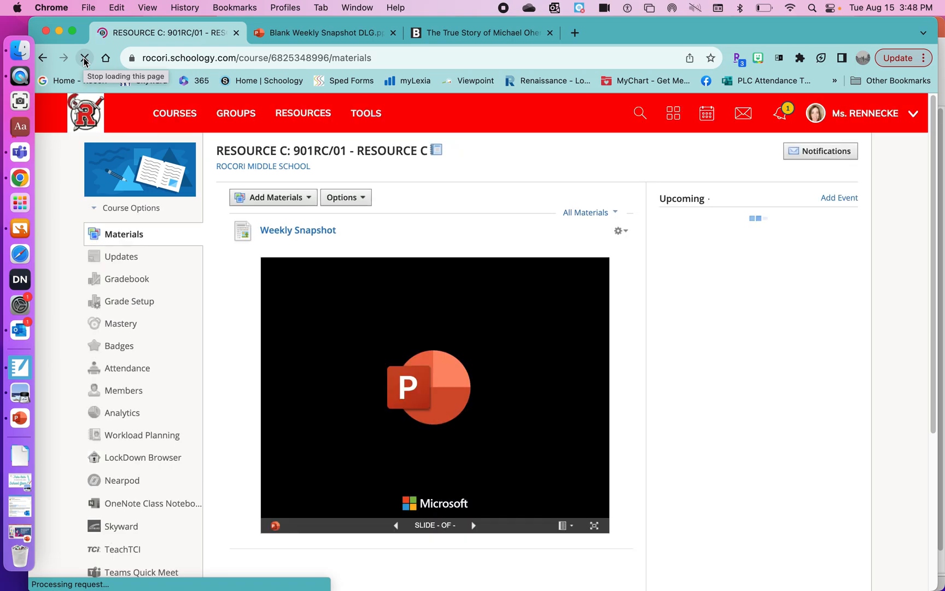
{"action": "left_click", "coordinate": [476, 525]}
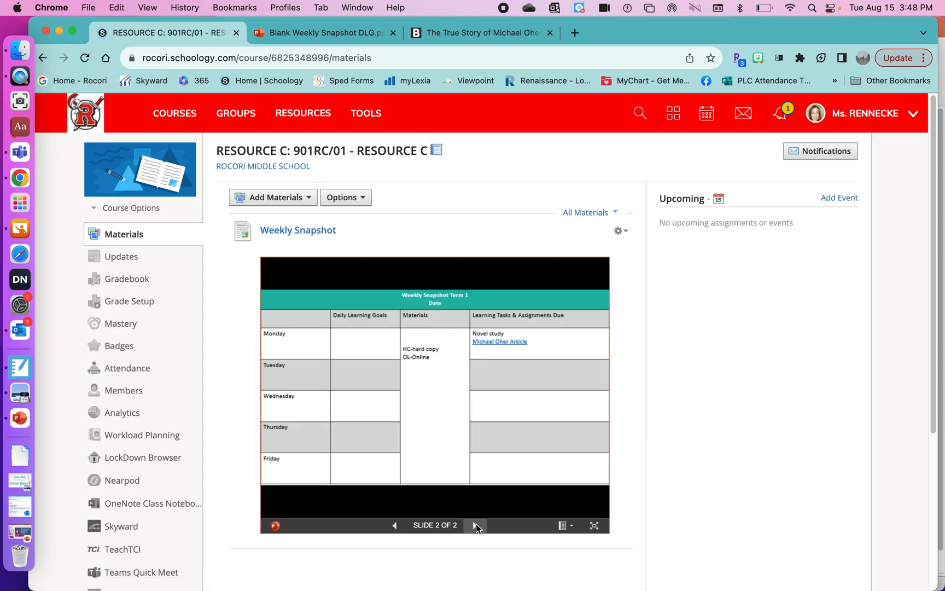
{"action": "left_click", "coordinate": [494, 343]}
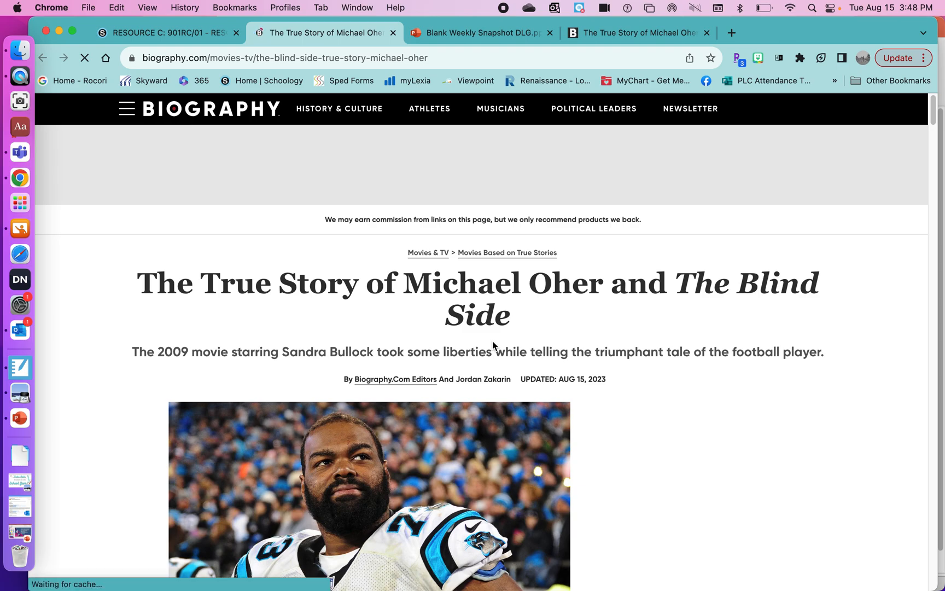
{"action": "left_click", "coordinate": [184, 36]}
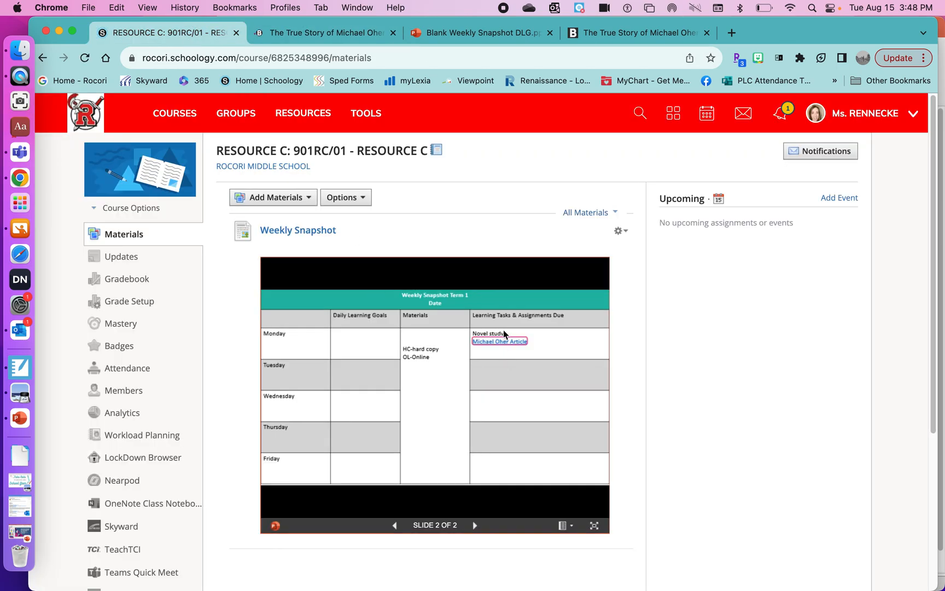
Step: Create a published course materials folder titled "Test"
{"action": "left_click", "coordinate": [307, 200]}
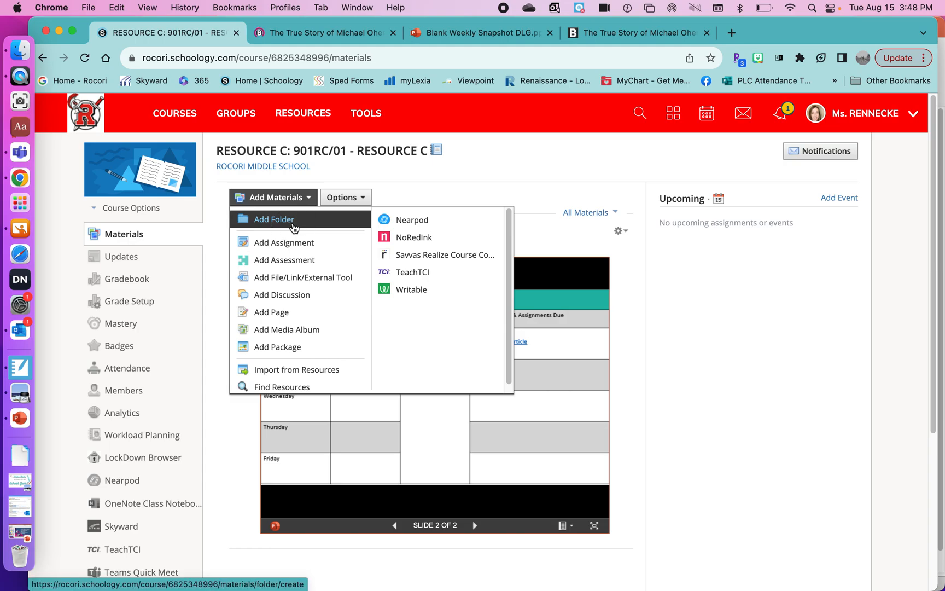
{"action": "left_click", "coordinate": [295, 224]}
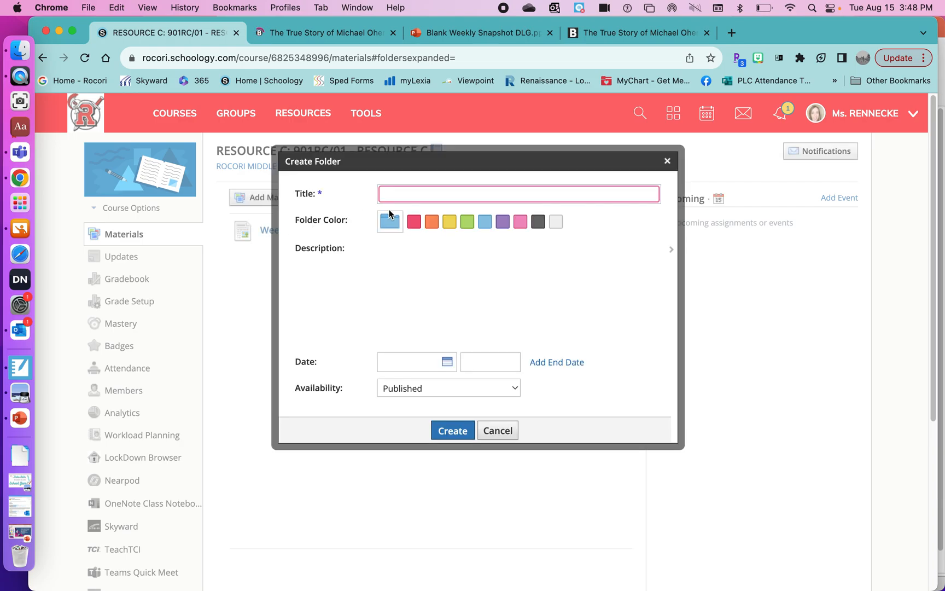
{"action": "type", "text": "Test"}
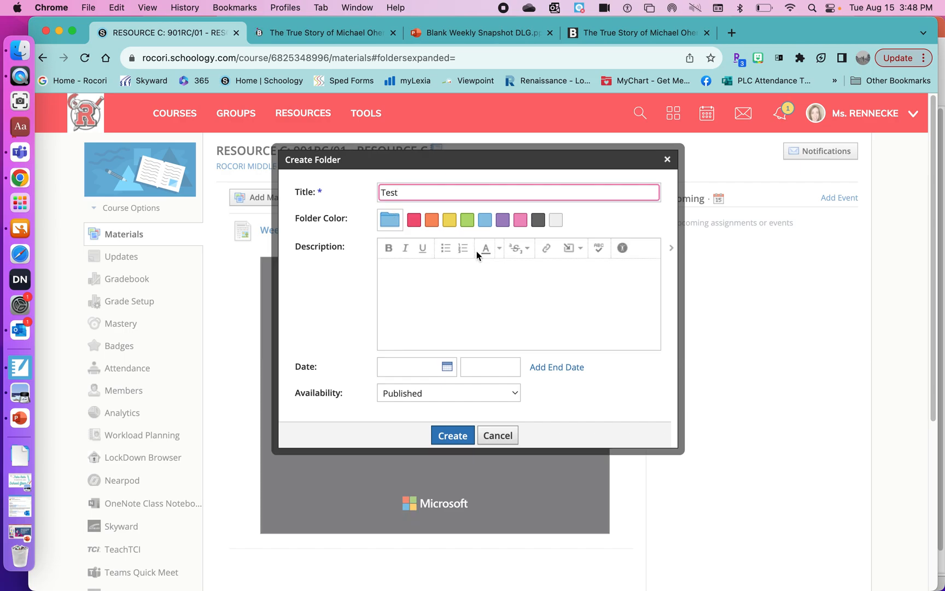
{"action": "left_click", "coordinate": [451, 435]}
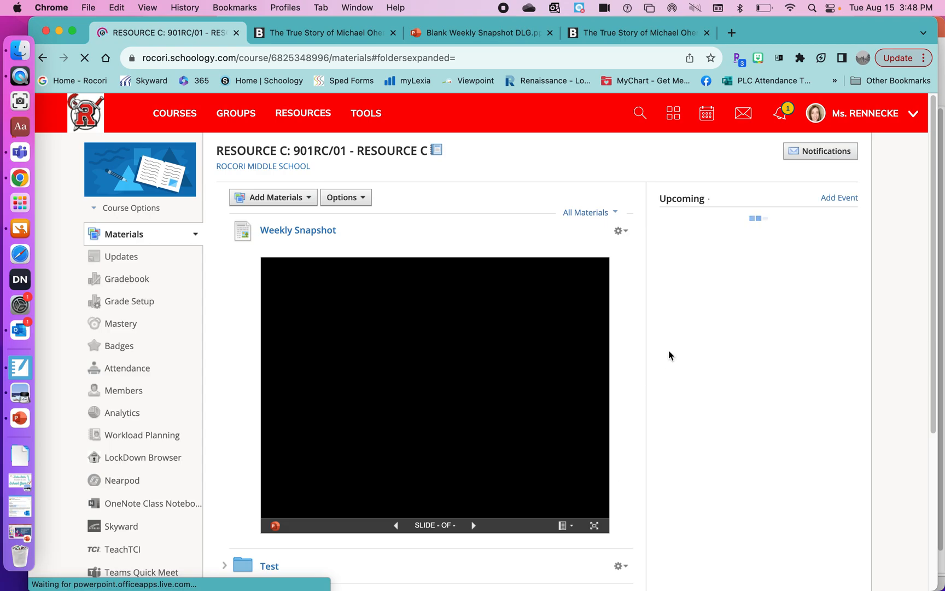
Step: Copy the Test folder's link address and switch to the Blank Weekly Snapshot DLG presentation in PowerPoint
{"action": "scroll", "coordinate": [923, 260], "scroll_direction": "down", "scroll_amount": 3}
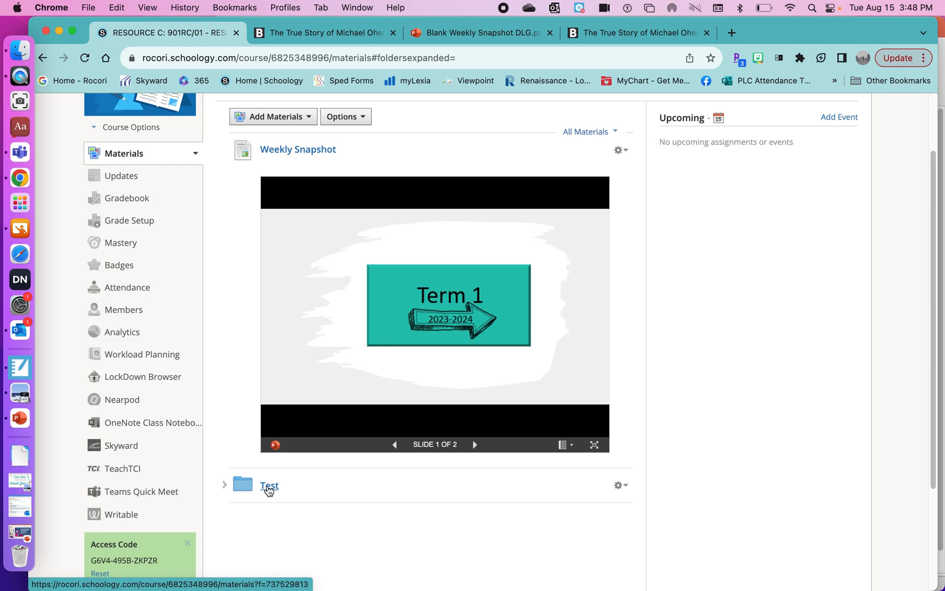
{"action": "right_click", "coordinate": [268, 484]}
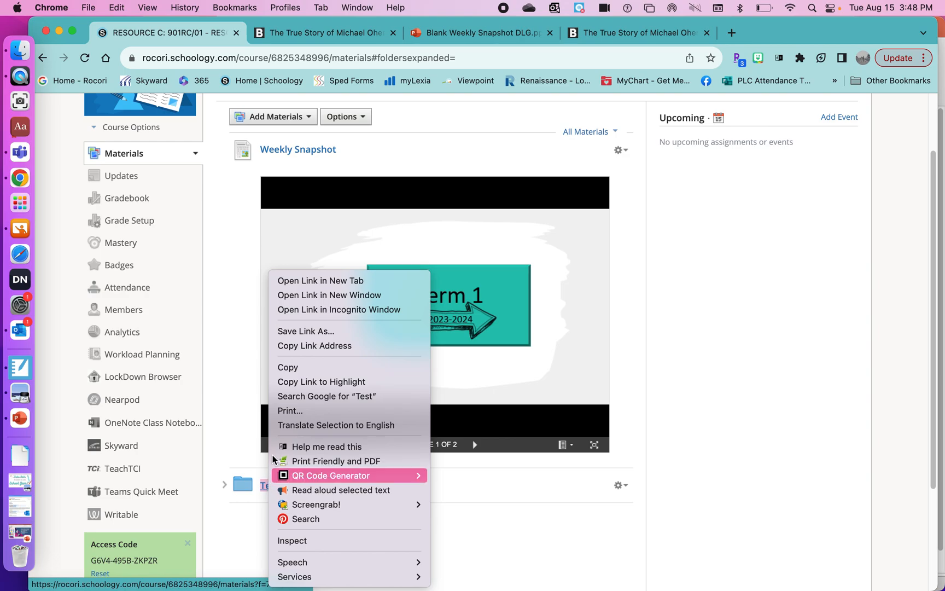
{"action": "left_click", "coordinate": [312, 345]}
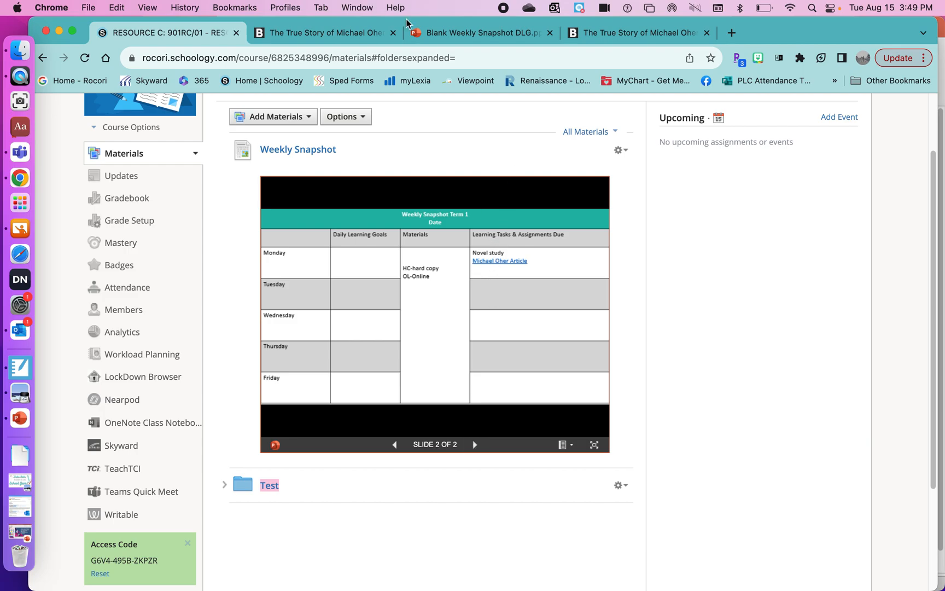
{"action": "left_click", "coordinate": [458, 40]}
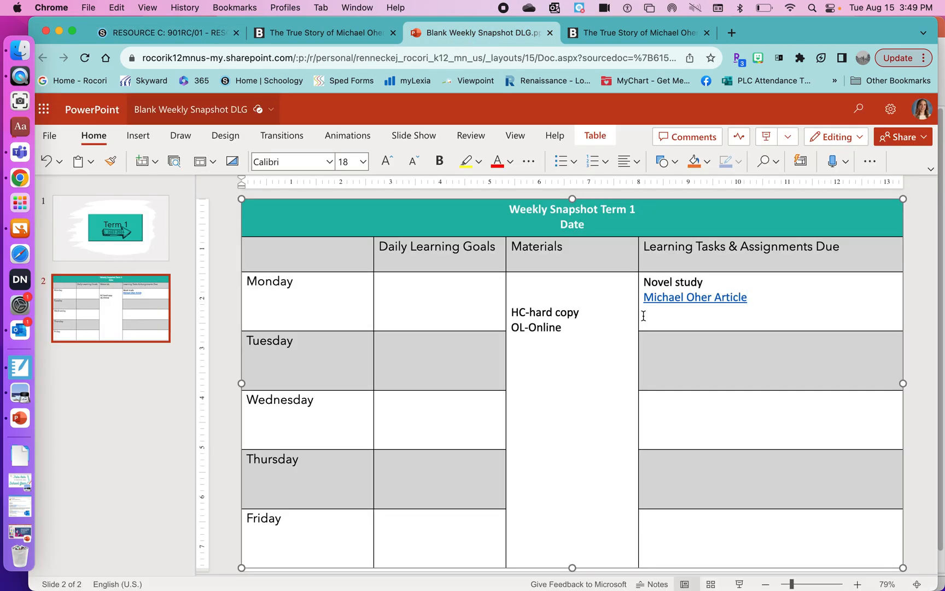
Step: Enter "Test Folder" in Tuesday's Learning Tasks & Assignments Due cell and link it to the copied Schoology folder address
{"action": "left_click", "coordinate": [668, 351]}
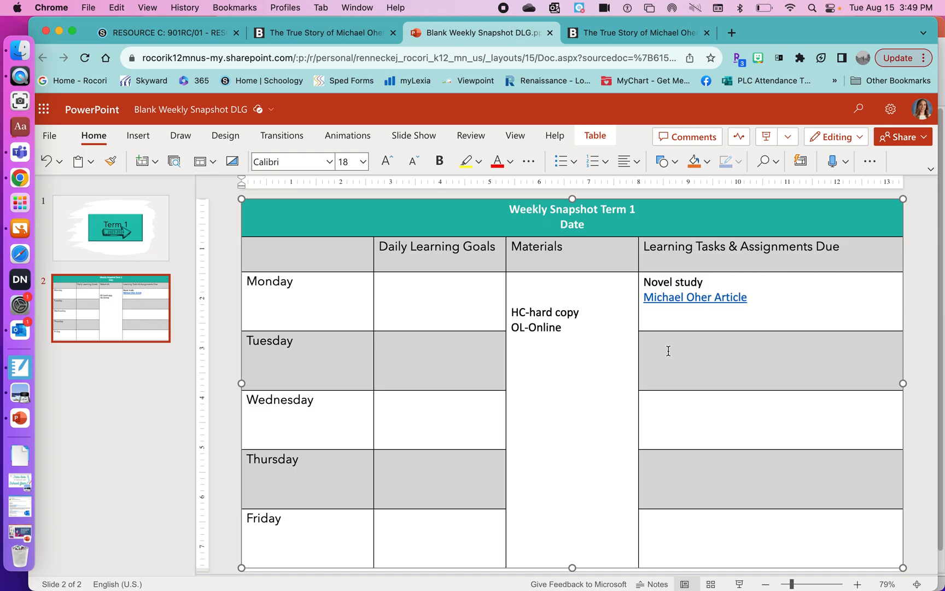
{"action": "type", "text": "Test Folder"}
{"action": "left_click_drag", "start_coordinate": [700, 341], "coordinate": [641, 342]}
{"action": "left_click", "coordinate": [699, 342]}
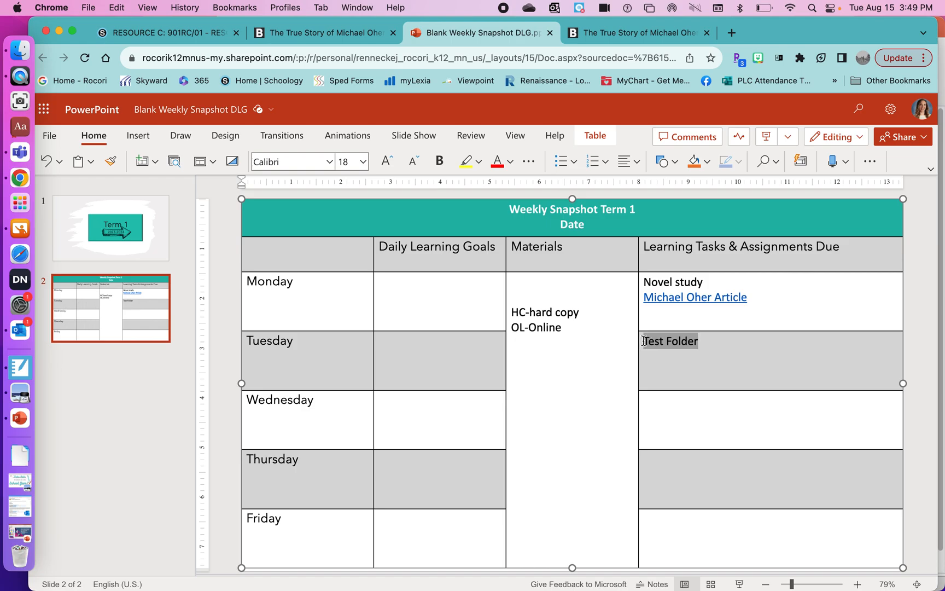
{"action": "right_click", "coordinate": [656, 343]}
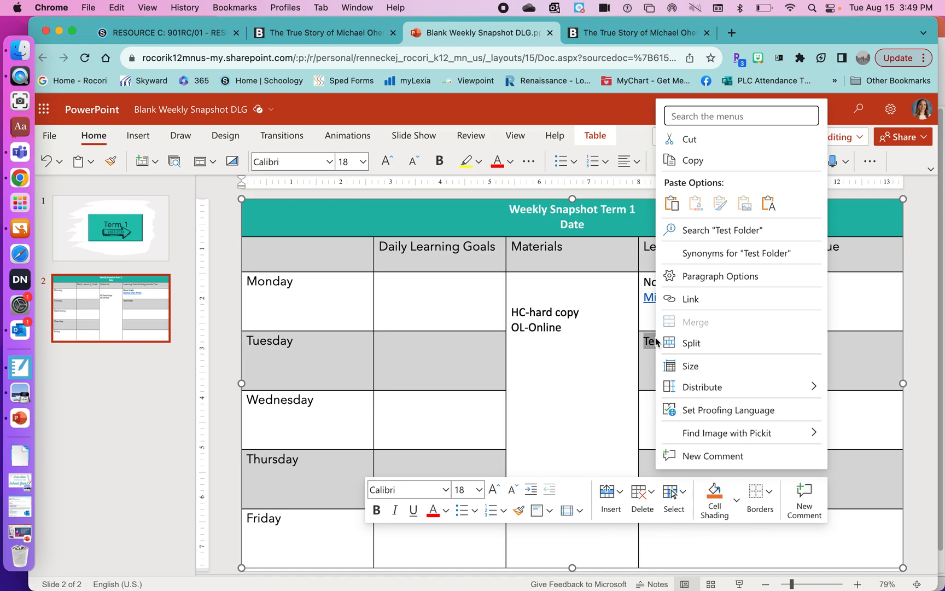
{"action": "left_click", "coordinate": [679, 301]}
{"action": "key", "text": "super+v"}
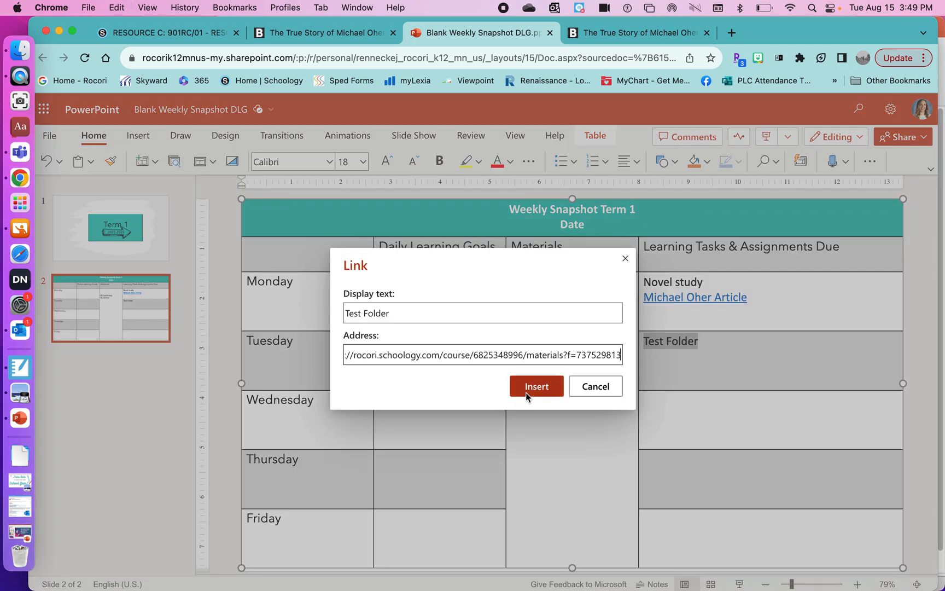
{"action": "left_click", "coordinate": [527, 386]}
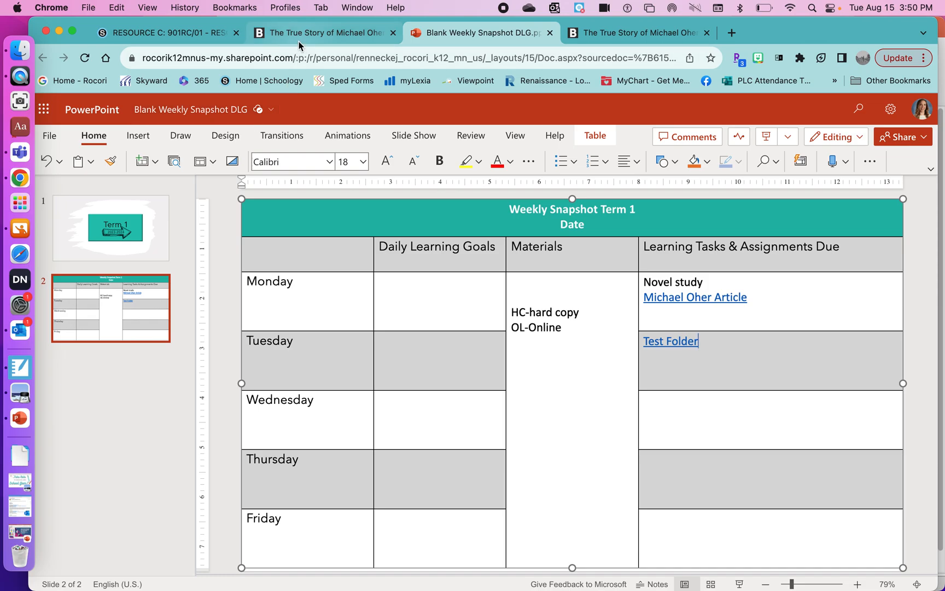
Step: Switch to the Schoology course and reload the materials page to check the embedded Weekly Snapshot
{"action": "left_click", "coordinate": [207, 35]}
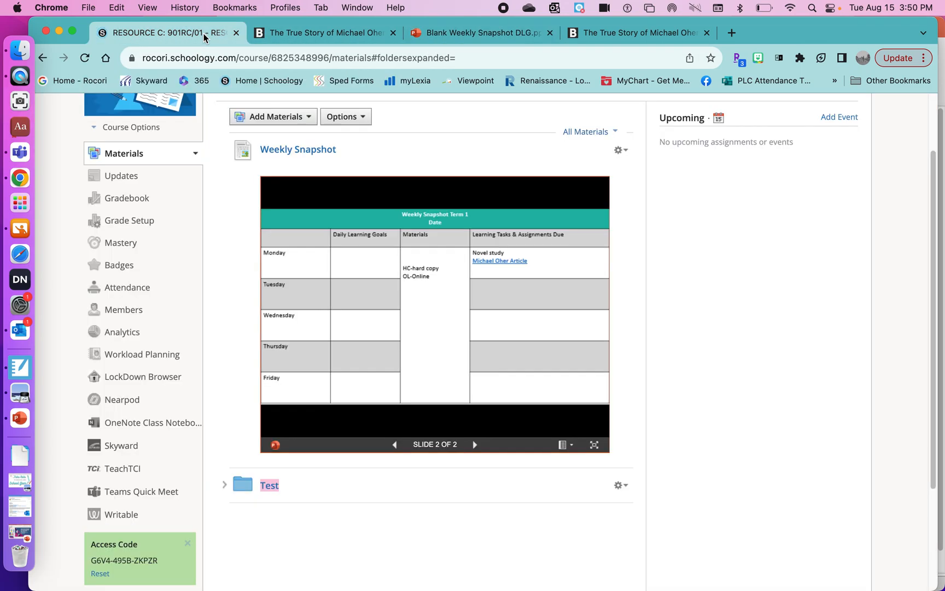
{"action": "left_click", "coordinate": [84, 62]}
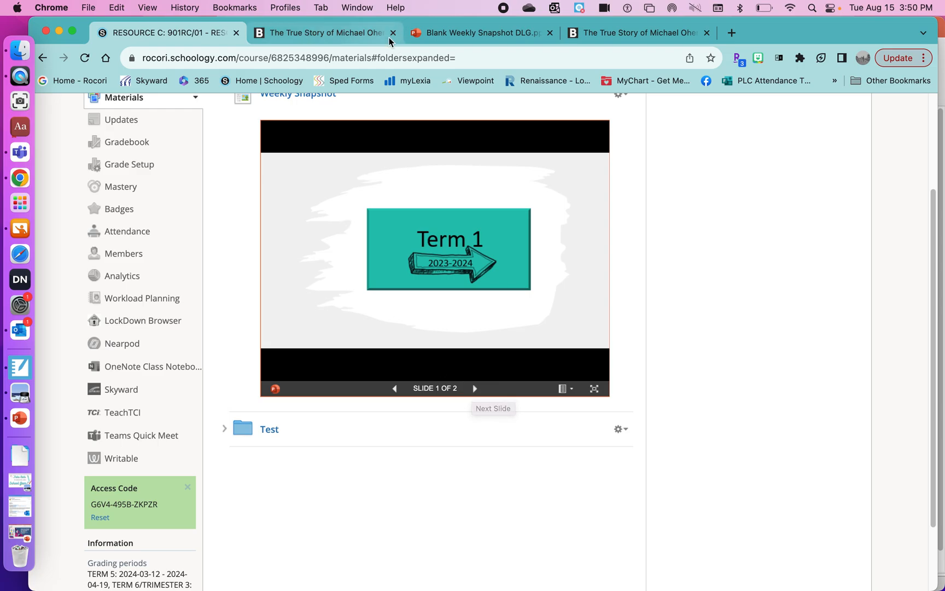
Step: Switch to the Blank Weekly Snapshot DLG presentation in PowerPoint and reorder the slides so the weekly table precedes the Term 1 title slide
{"action": "left_click", "coordinate": [435, 33]}
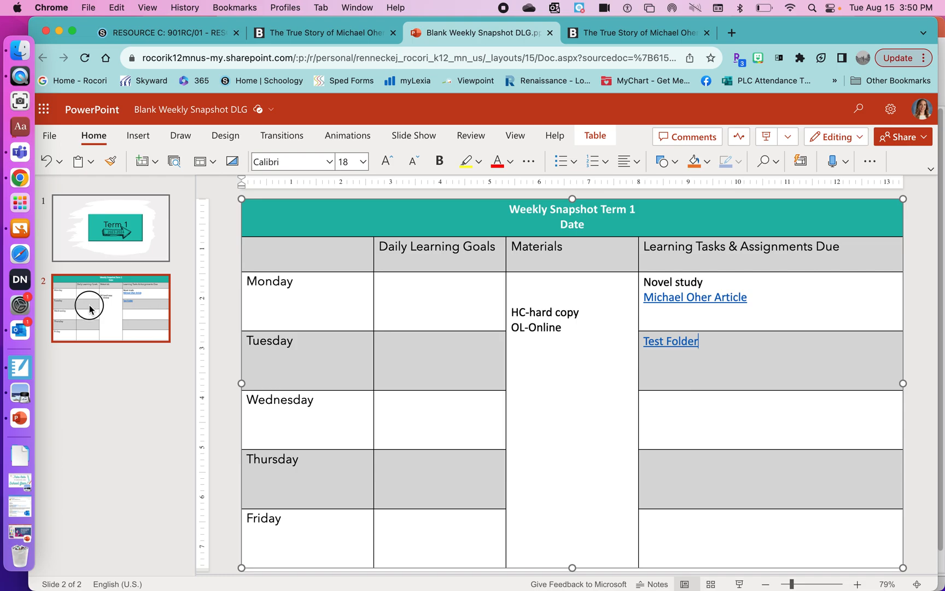
{"action": "left_click", "coordinate": [109, 230]}
{"action": "left_click_drag", "start_coordinate": [109, 251], "coordinate": [93, 353]}
{"action": "left_click_drag", "start_coordinate": [113, 244], "coordinate": [110, 331]}
{"action": "left_click_drag", "start_coordinate": [116, 230], "coordinate": [120, 313]}
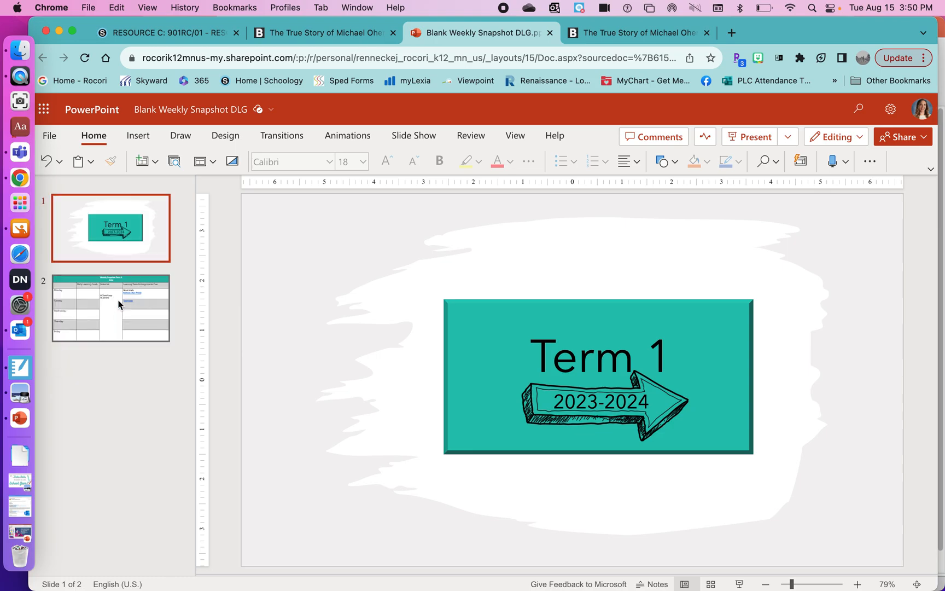
{"action": "left_click_drag", "start_coordinate": [133, 258], "coordinate": [133, 195]}
{"action": "left_click", "coordinate": [133, 257]}
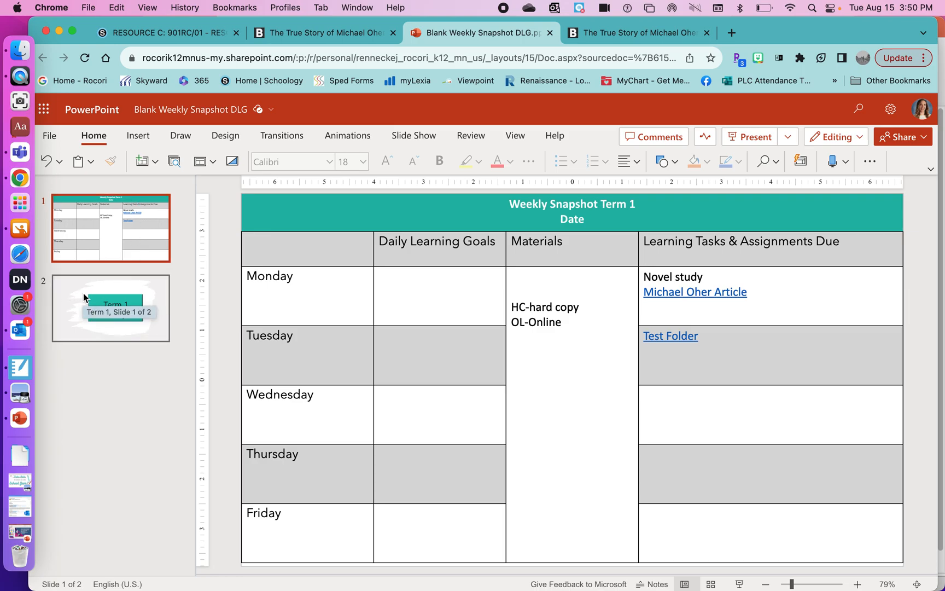
Step: Duplicate the weekly table slide and move the copy to the front of the presentation
{"action": "left_click", "coordinate": [102, 251]}
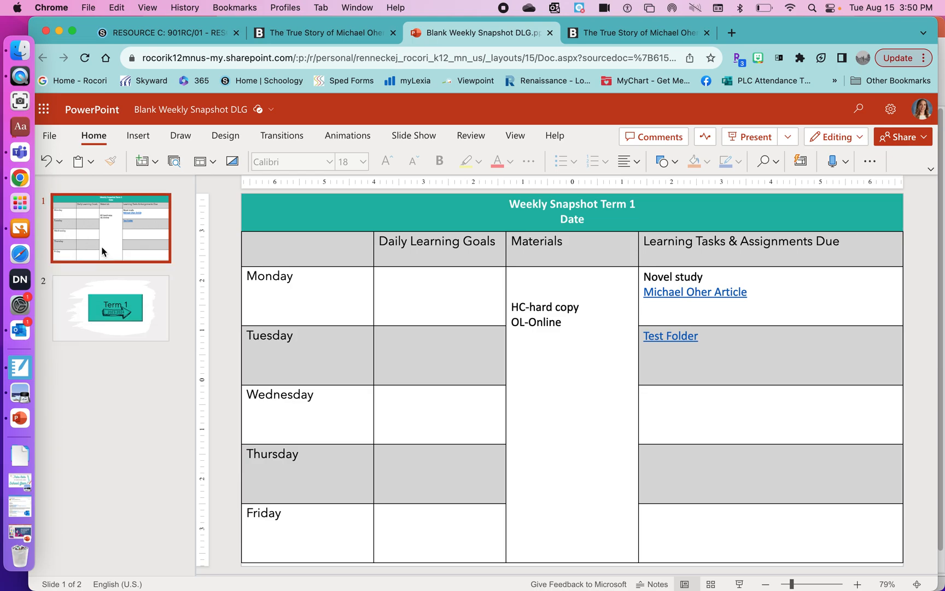
{"action": "key", "text": "super+v"}
{"action": "left_click_drag", "start_coordinate": [104, 292], "coordinate": [101, 250]}
{"action": "left_click_drag", "start_coordinate": [99, 298], "coordinate": [102, 203]}
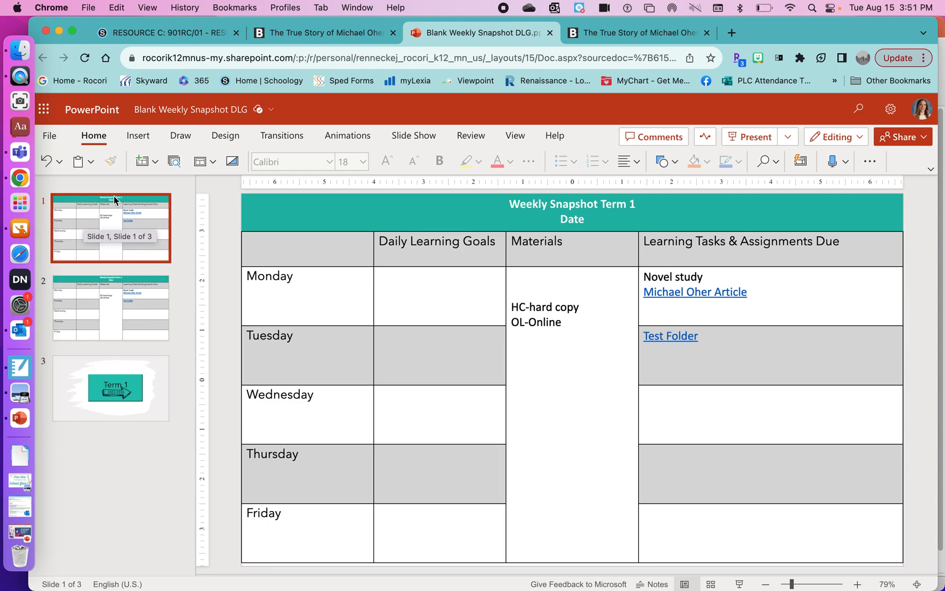
Step: Switch to Schoology, reload the materials page, and page through the embedded Weekly Snapshot slides and back to slide 1
{"action": "left_click", "coordinate": [200, 31]}
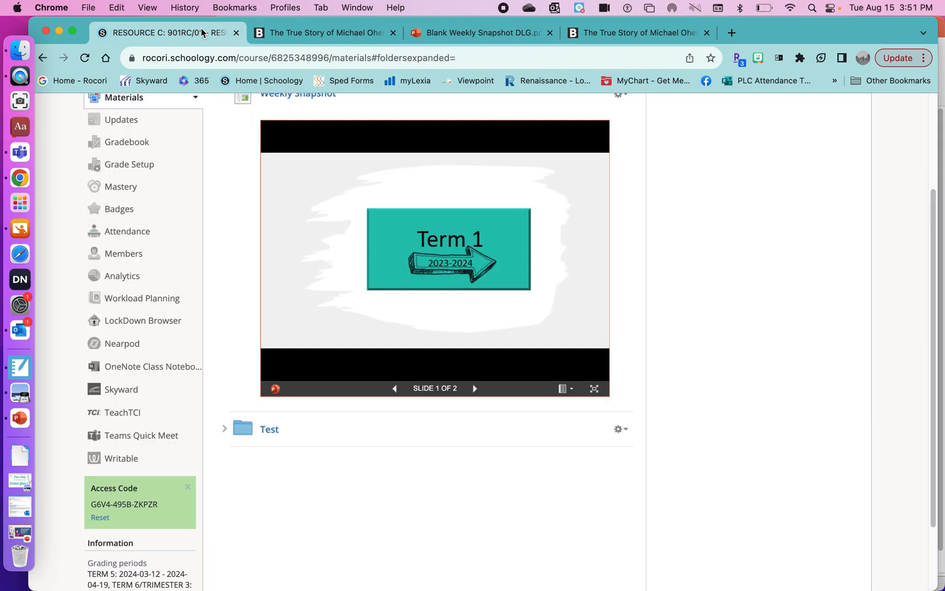
{"action": "left_click", "coordinate": [84, 58]}
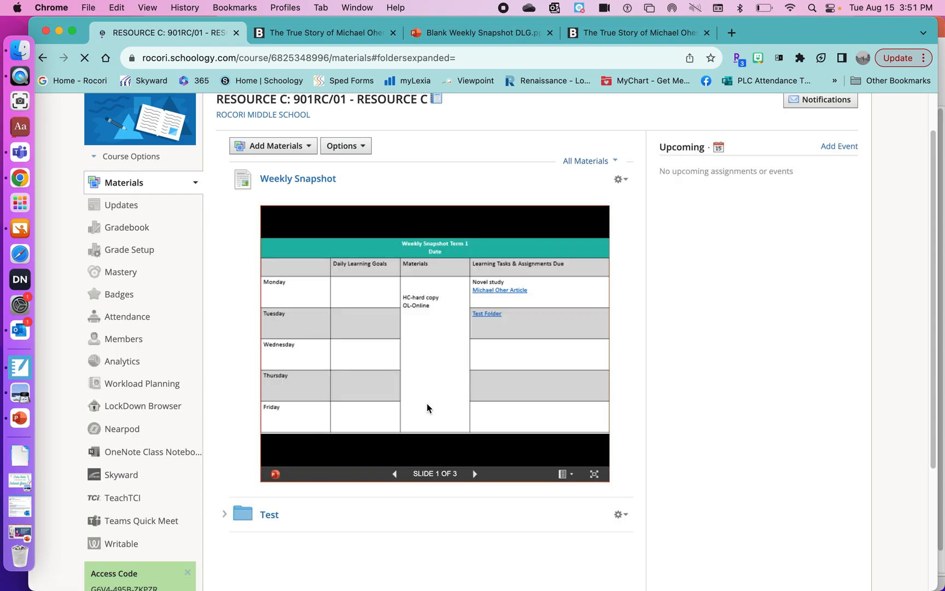
{"action": "left_click", "coordinate": [475, 475]}
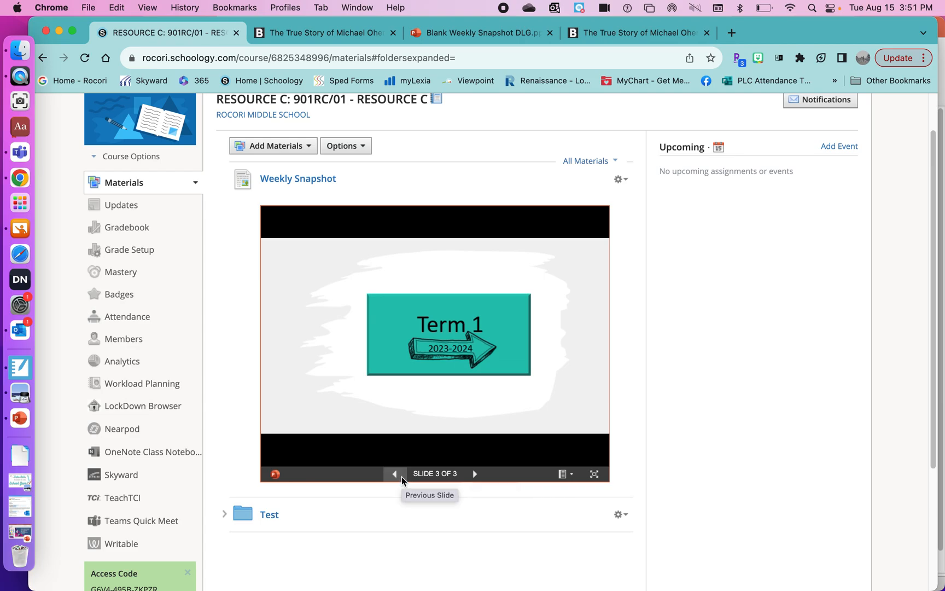
{"action": "left_click", "coordinate": [401, 476]}
{"action": "left_click", "coordinate": [401, 477]}
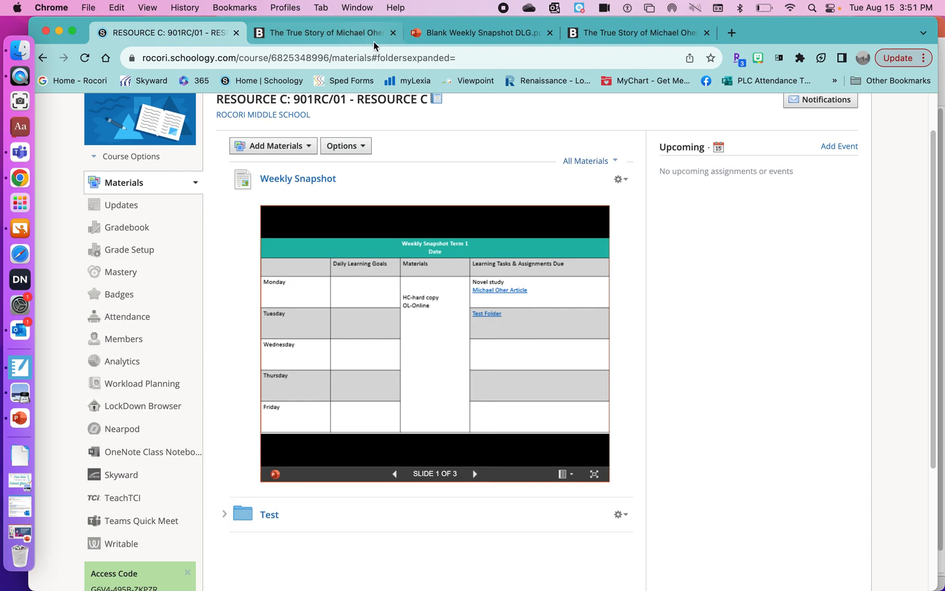
Step: Test the Test Folder link on the embedded slide and return to the course materials page
{"action": "left_click", "coordinate": [485, 320]}
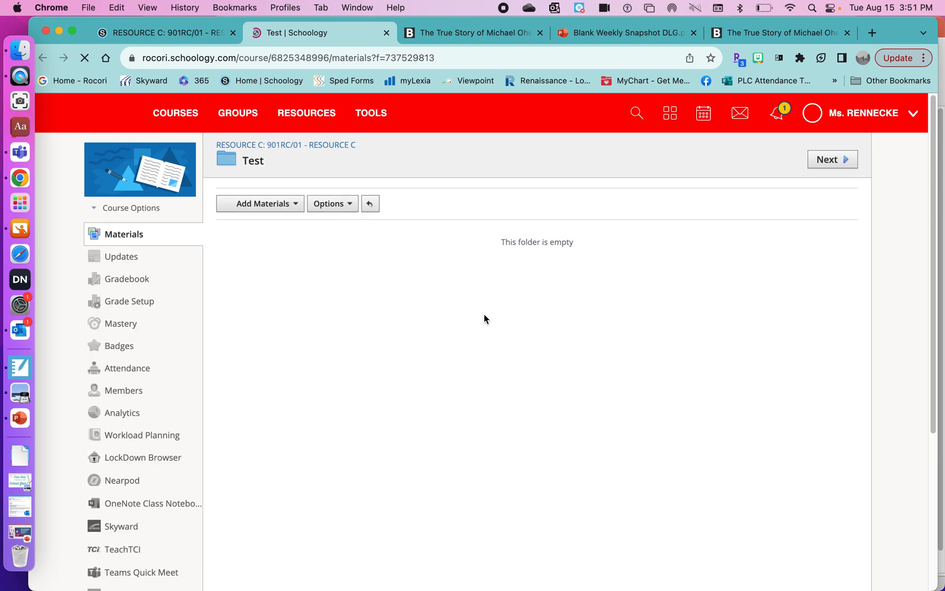
{"action": "left_click", "coordinate": [190, 32]}
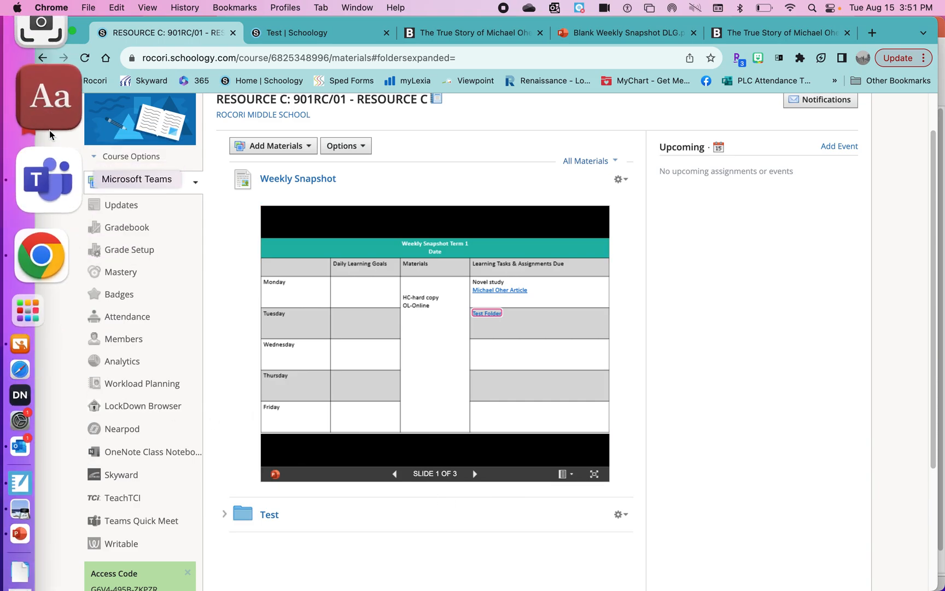
{"action": "left_click", "coordinate": [51, 105]}
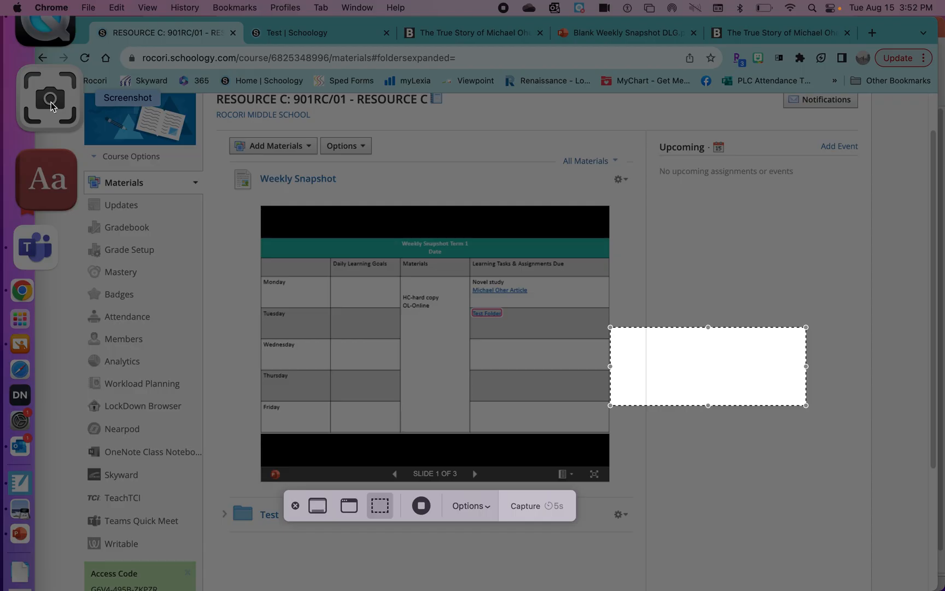